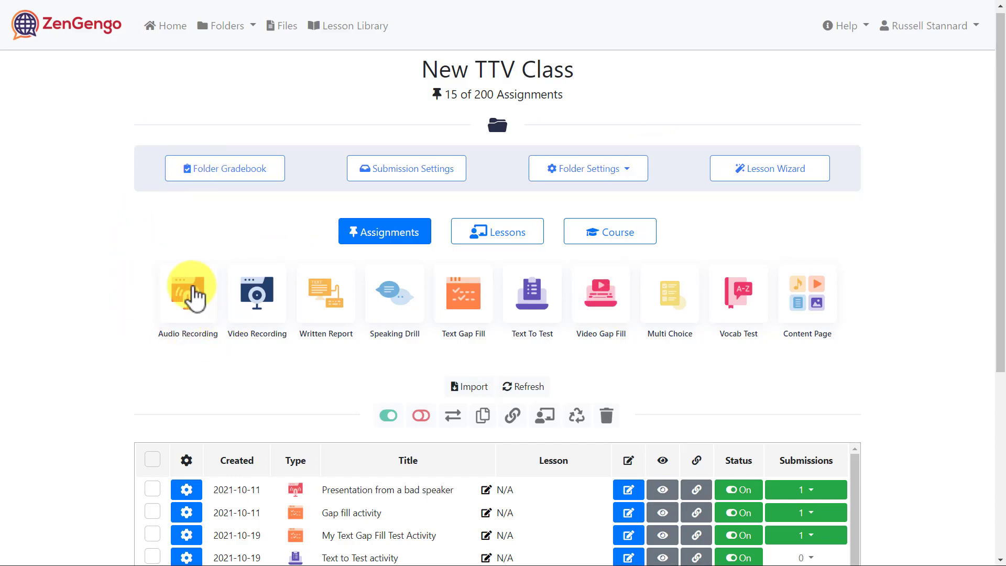
# Step: Create a new Audio Recording assignment in the class folder and give it the title "Speaking"
pyautogui.click(190, 294)
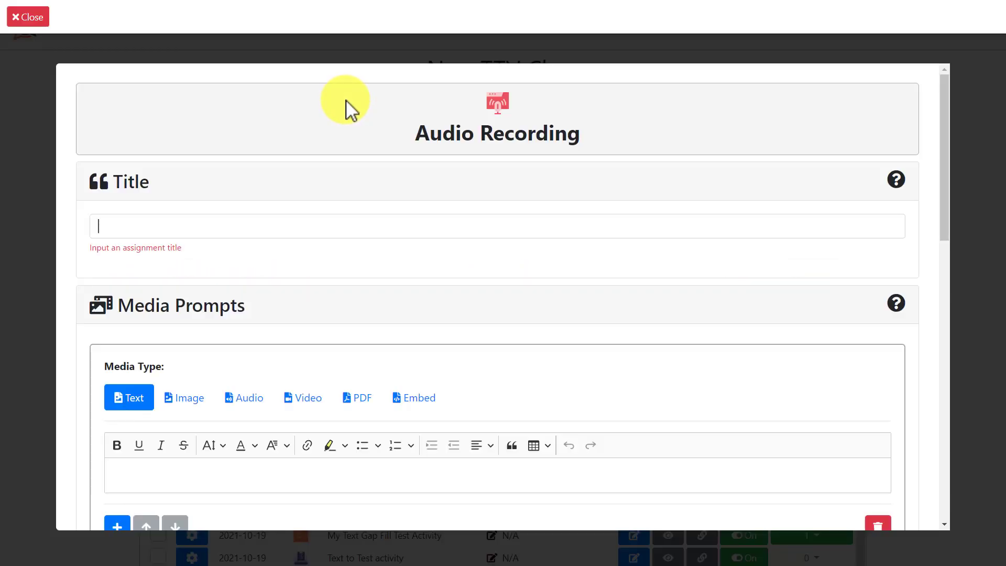
pyautogui.click(258, 227)
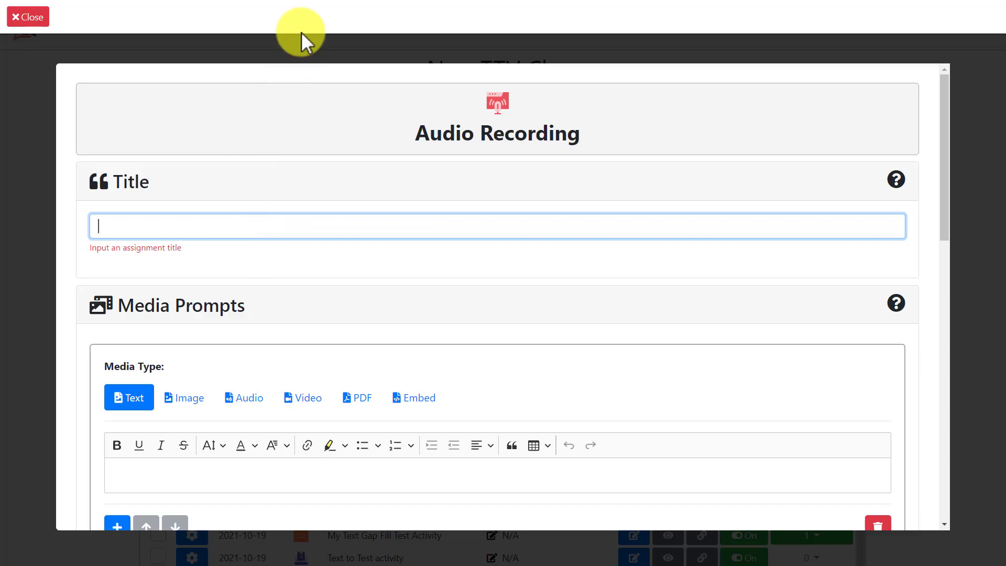
pyautogui.write('Sp')
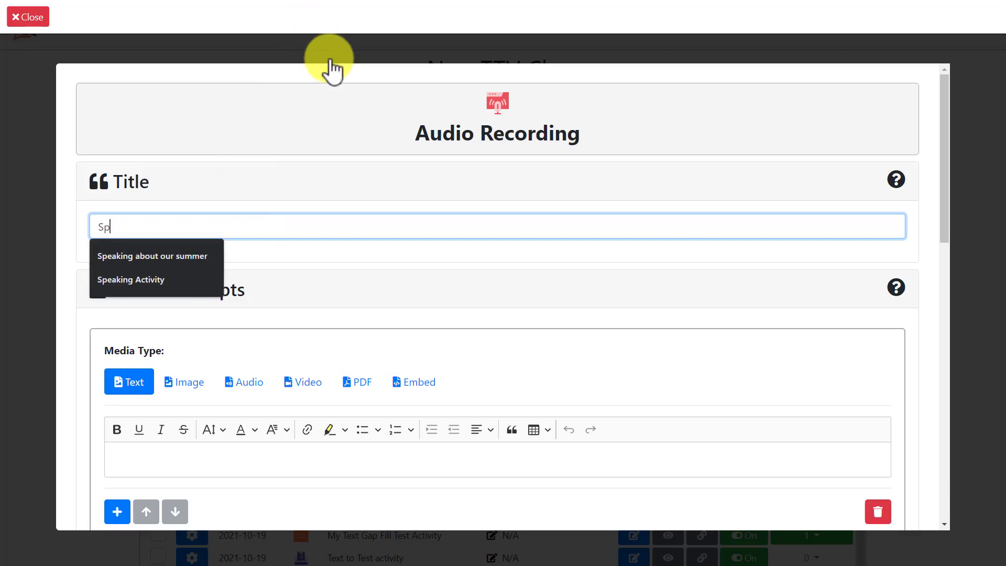
pyautogui.write('eaking')
pyautogui.click(464, 193)
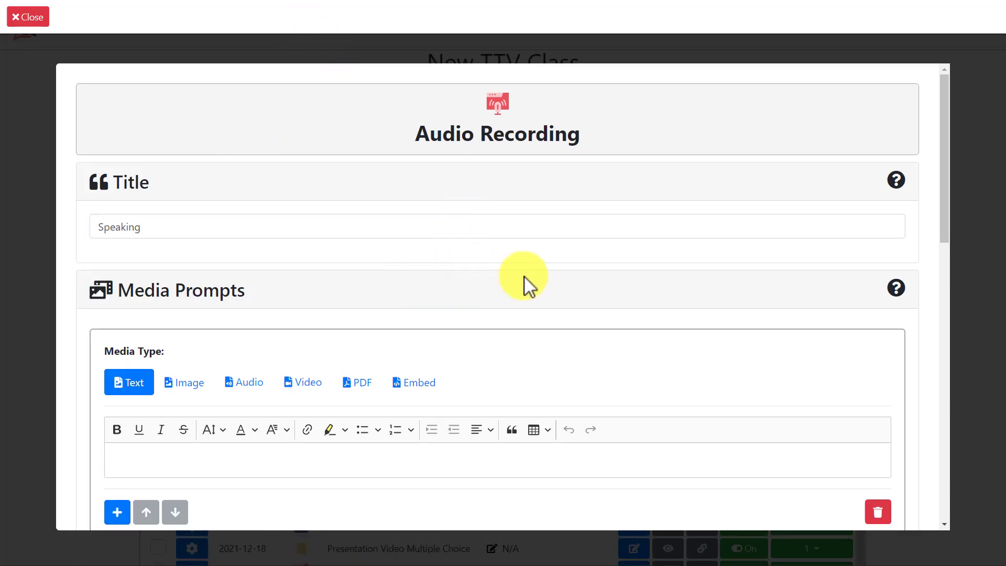
# Step: Write the text prompt "Listen and then talk about your summer. You have 3 minutes" in Media Prompts
pyautogui.moveTo(949, 209); pyautogui.dragTo(941, 254)
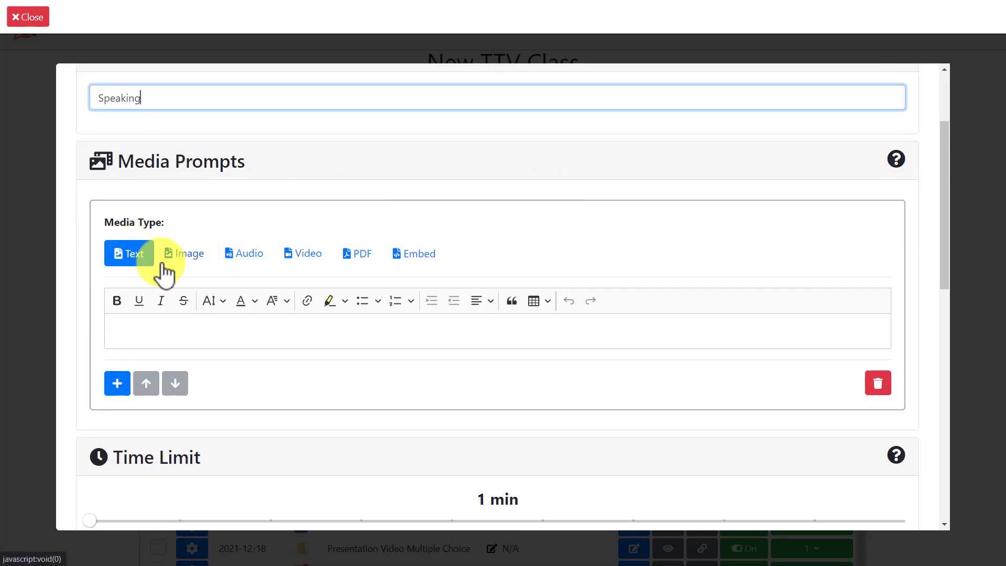
pyautogui.click(474, 271)
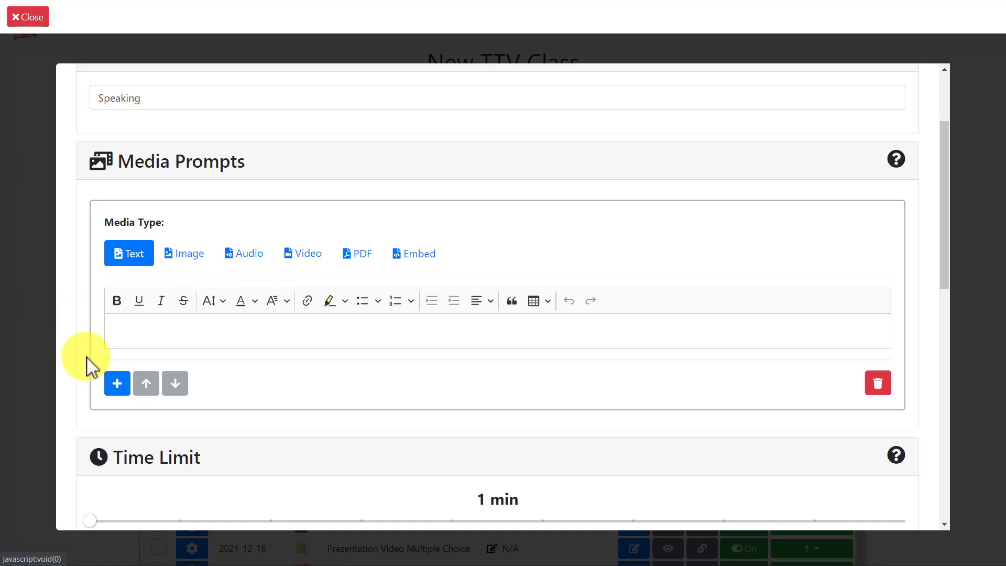
pyautogui.click(180, 336)
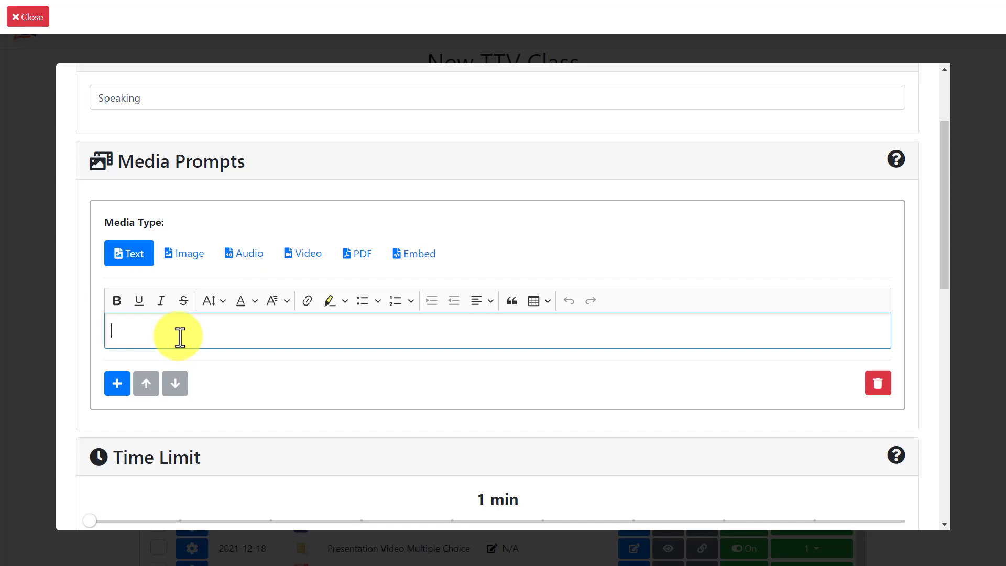
pyautogui.write('Listen and the')
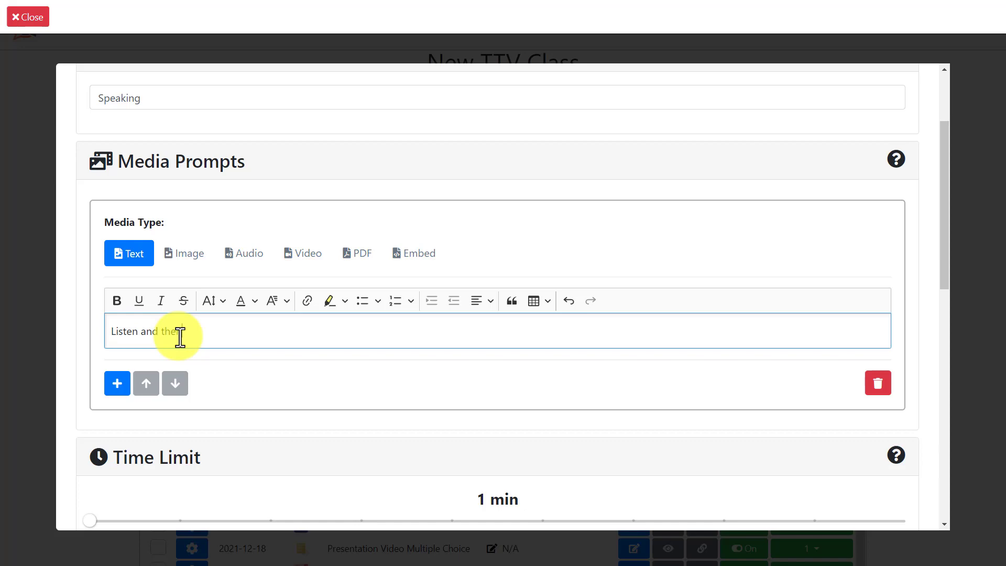
pyautogui.write('n talk about your summer. You have 3 minutes')
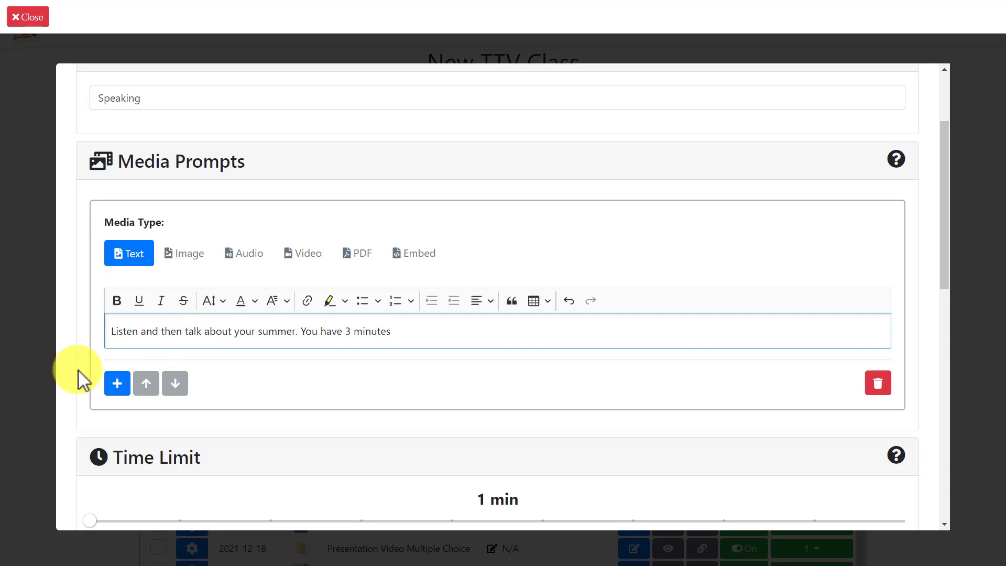
# Step: Add a second media prompt of type Audio and record a spoken example for it
pyautogui.click(118, 384)
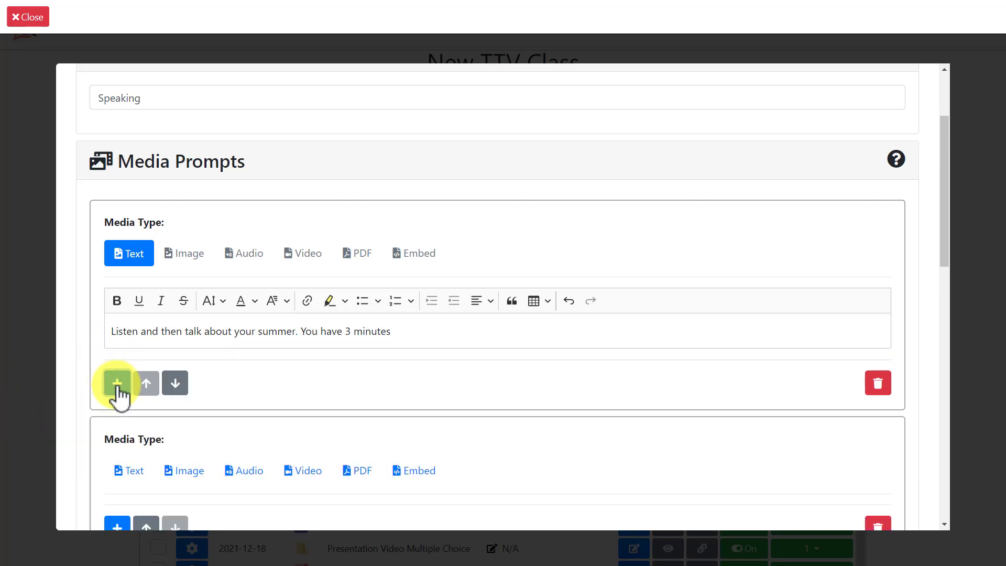
pyautogui.moveTo(942, 226); pyautogui.dragTo(940, 277)
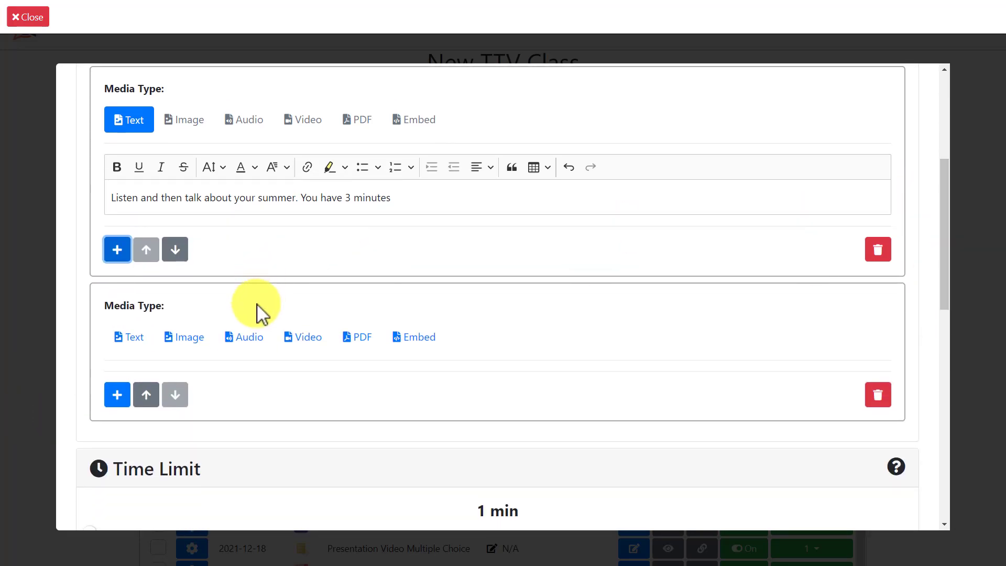
pyautogui.click(250, 340)
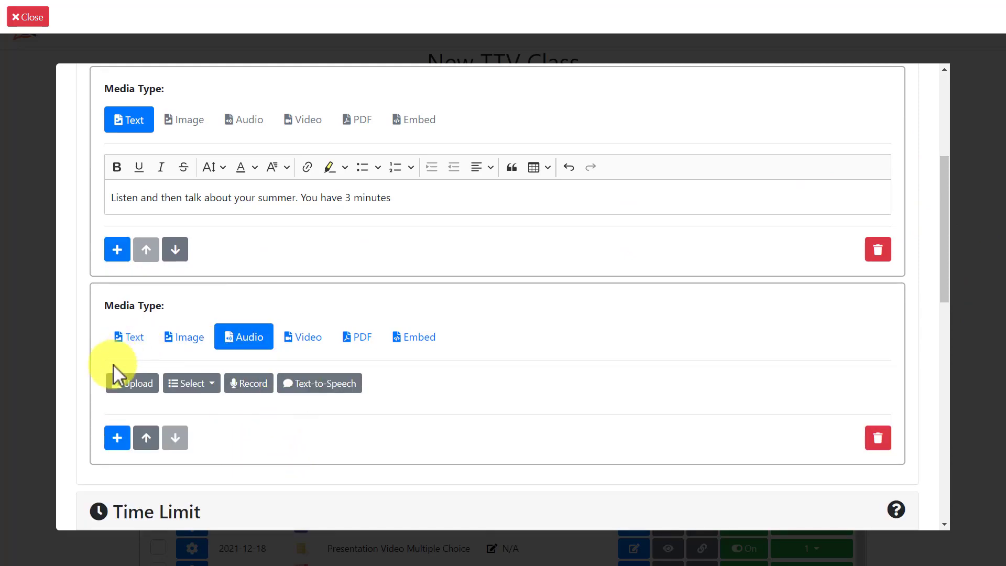
pyautogui.click(250, 394)
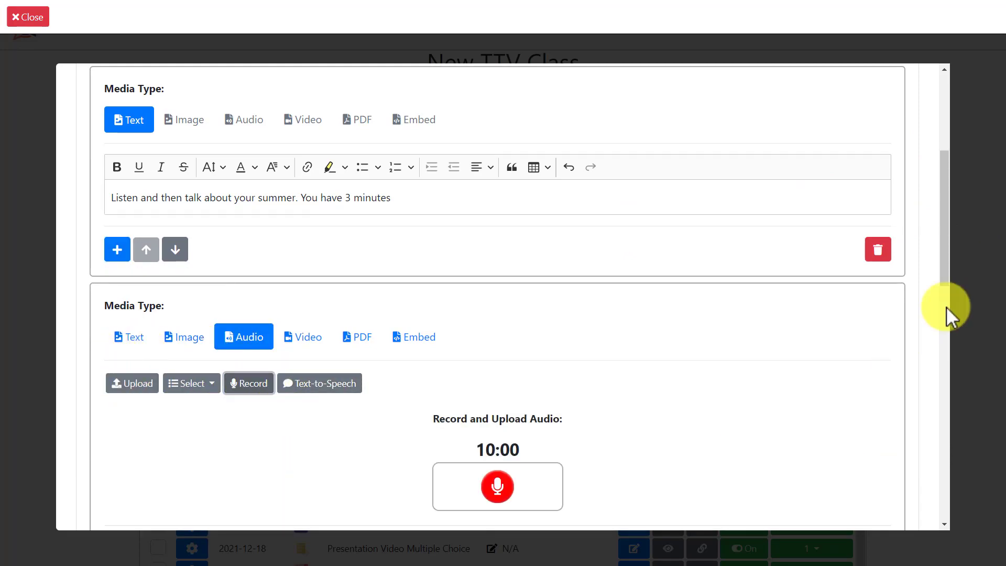
pyautogui.moveTo(939, 275); pyautogui.dragTo(939, 292)
pyautogui.click(497, 404)
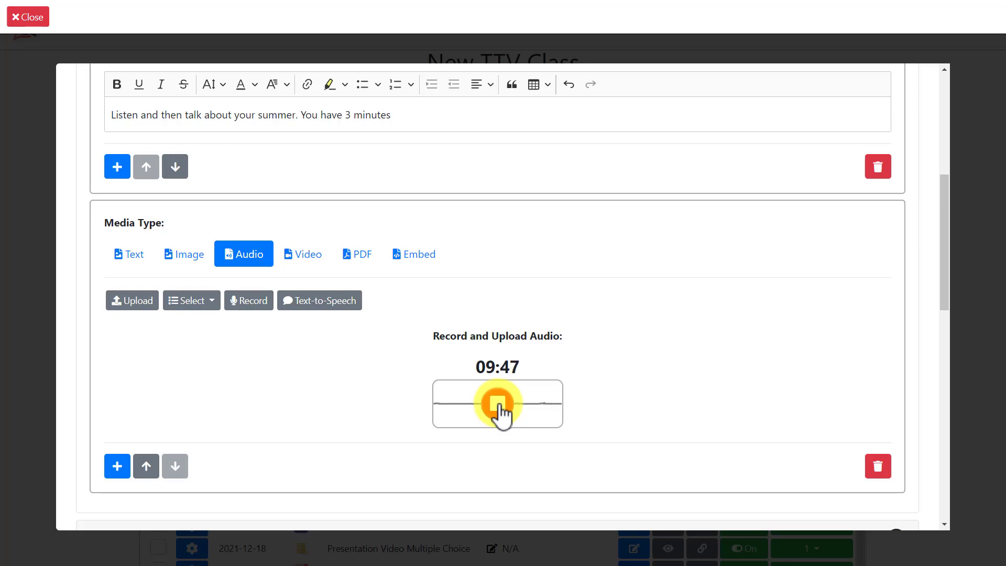
pyautogui.click(499, 405)
# Step: Upload the recorded audio prompt under the name "summer recording"
pyautogui.scroll(-4, 951, 231)
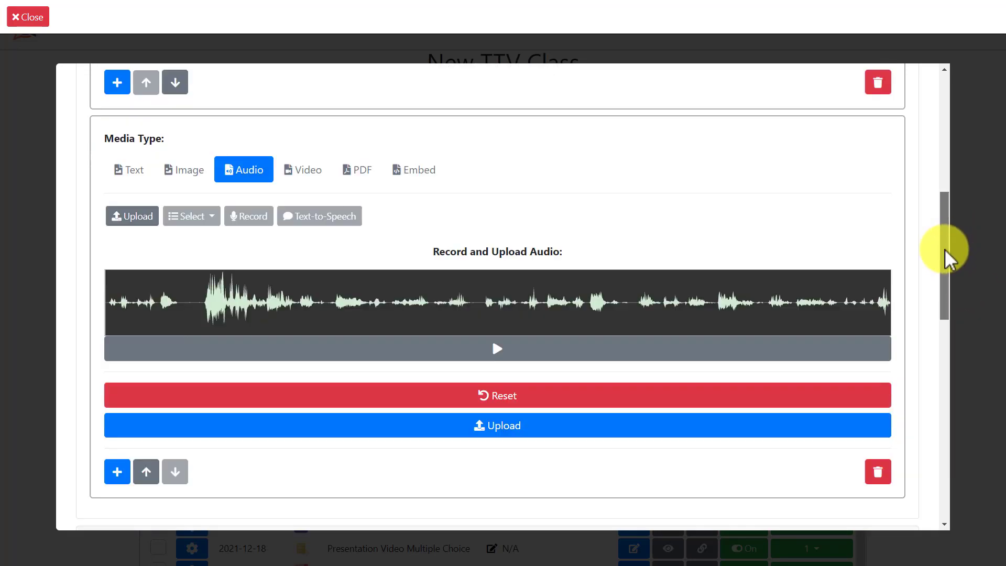
pyautogui.click(367, 306)
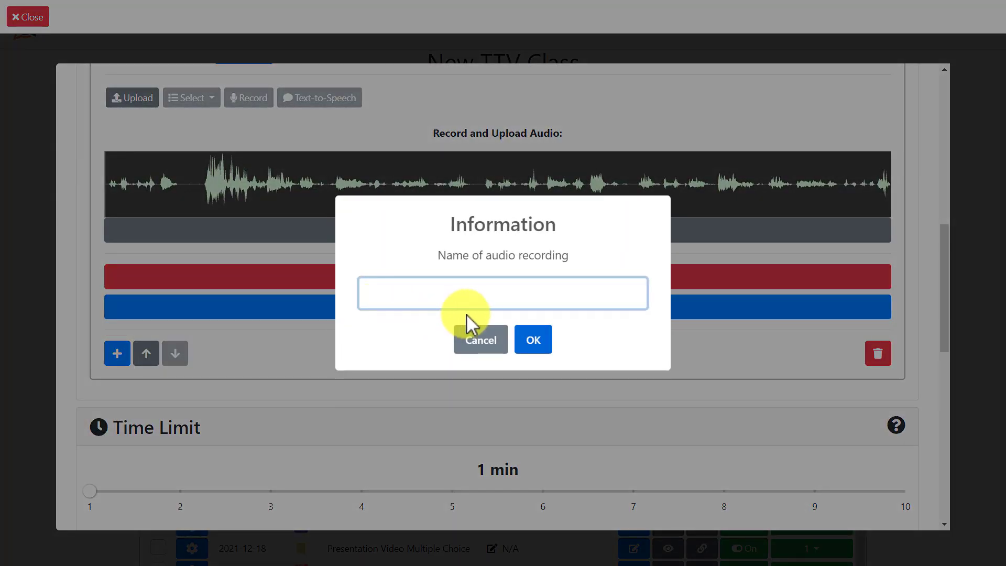
pyautogui.click(429, 299)
pyautogui.write('summe')
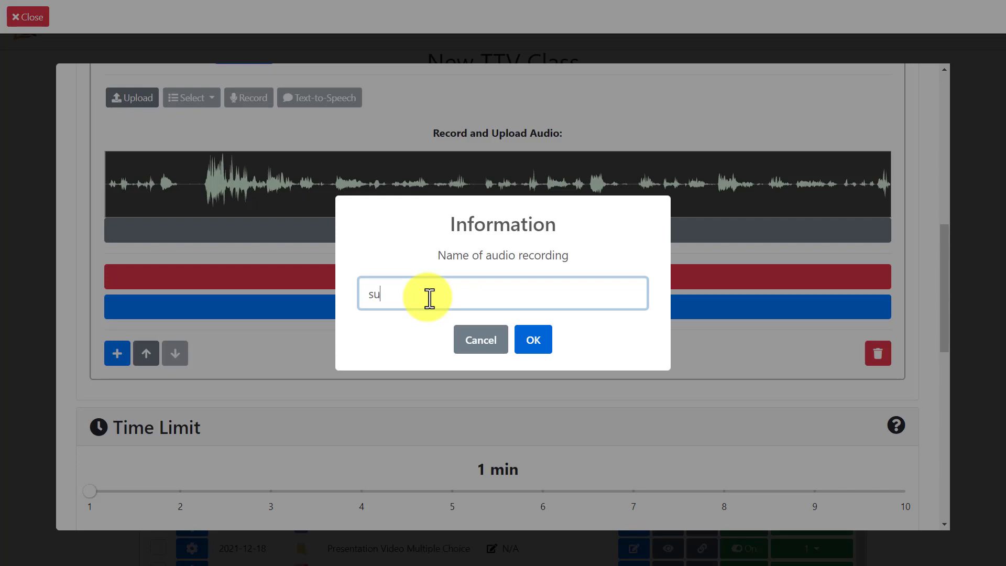
pyautogui.write('r recording')
pyautogui.click(534, 341)
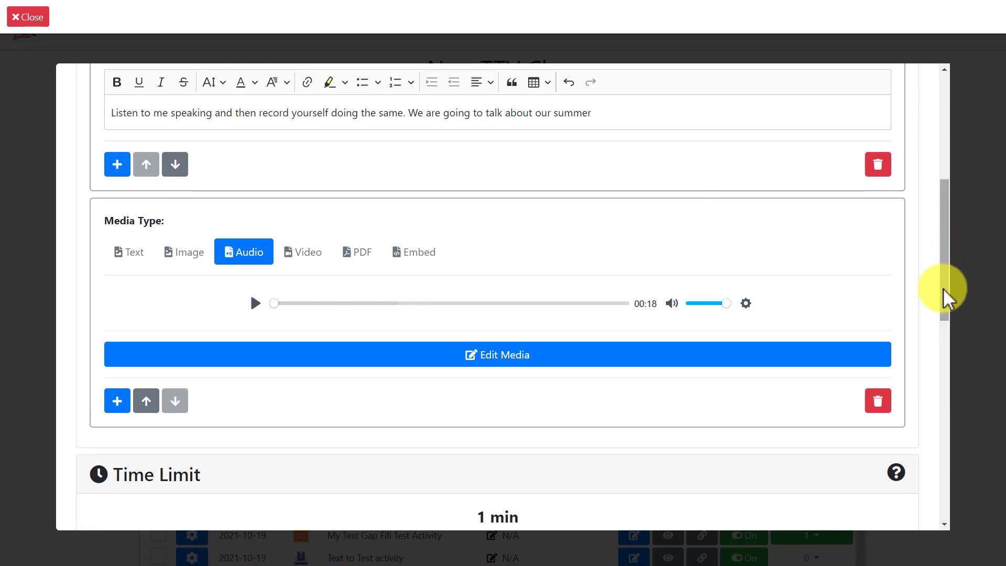
# Step: Set the assignment's recording time limit to 3 minutes
pyautogui.scroll(-1, 949, 309)
pyautogui.scroll(-3, 951, 333)
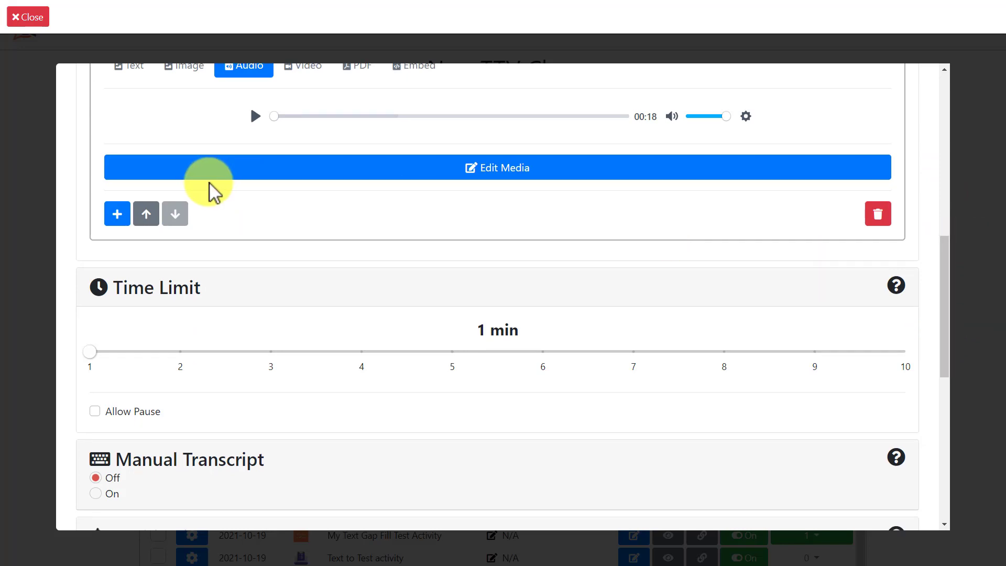
pyautogui.click(270, 352)
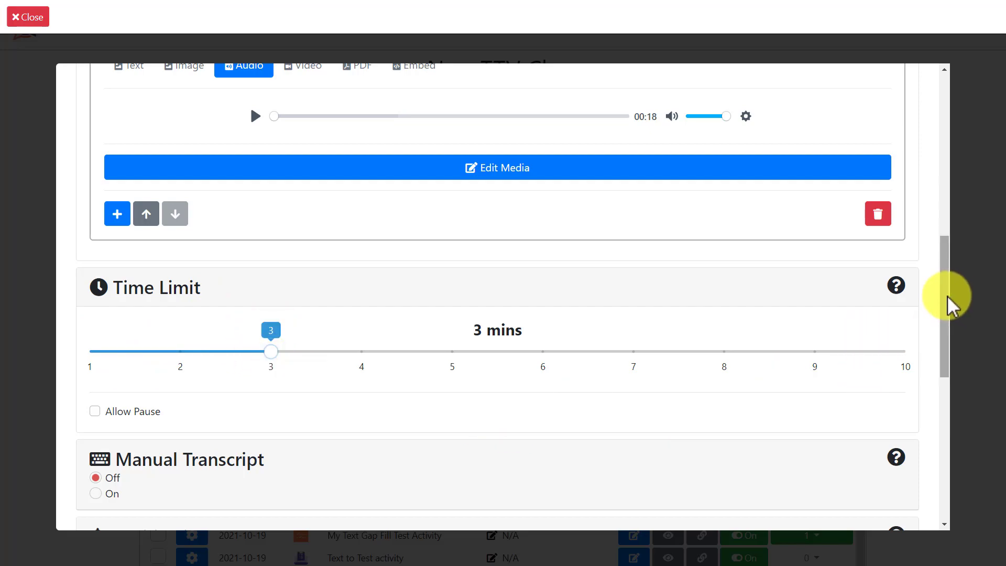
# Step: Save the assignment with the remaining settings at their defaults and copy its share link
pyautogui.moveTo(945, 344); pyautogui.dragTo(949, 421)
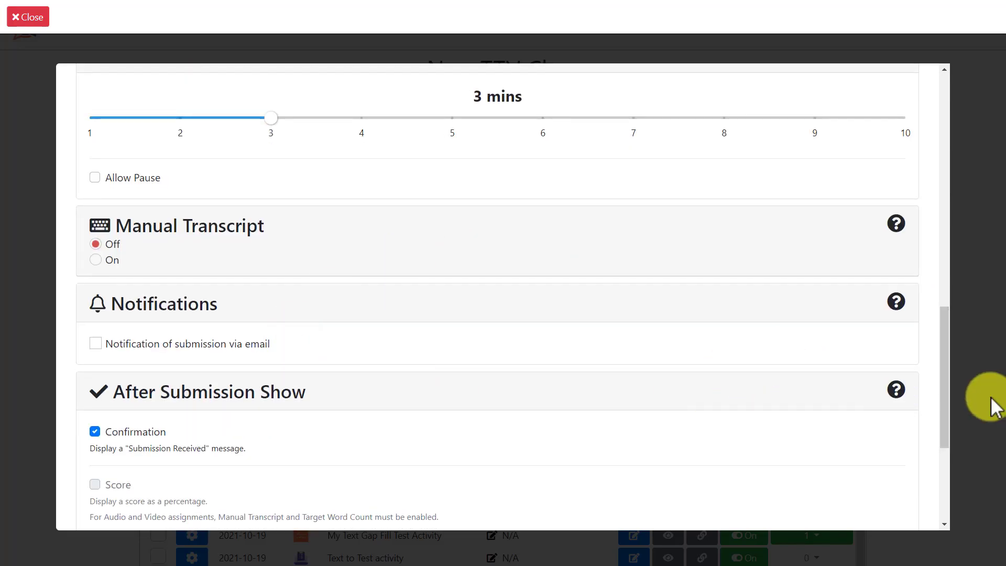
pyautogui.scroll(-3, 945, 404)
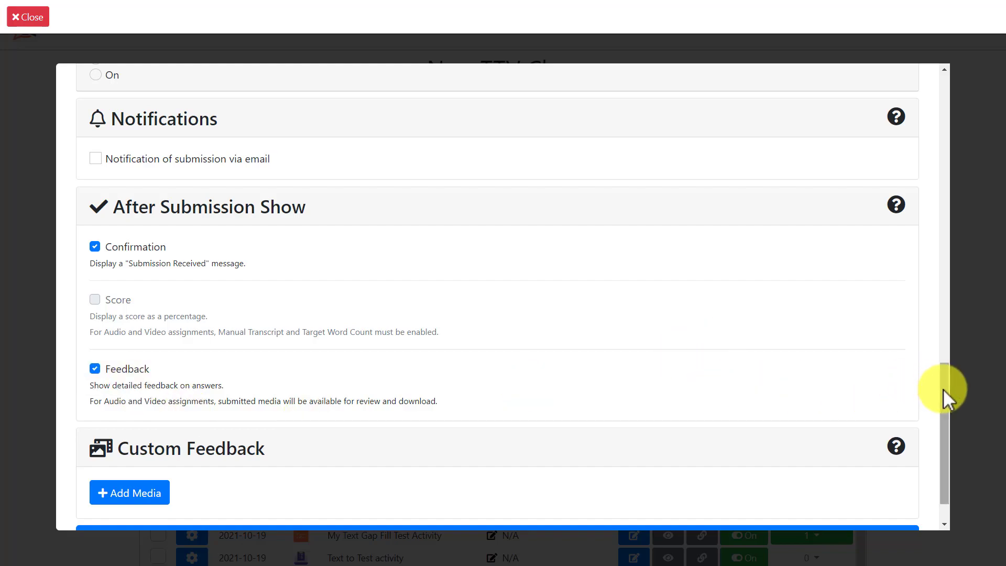
pyautogui.scroll(-1, 936, 440)
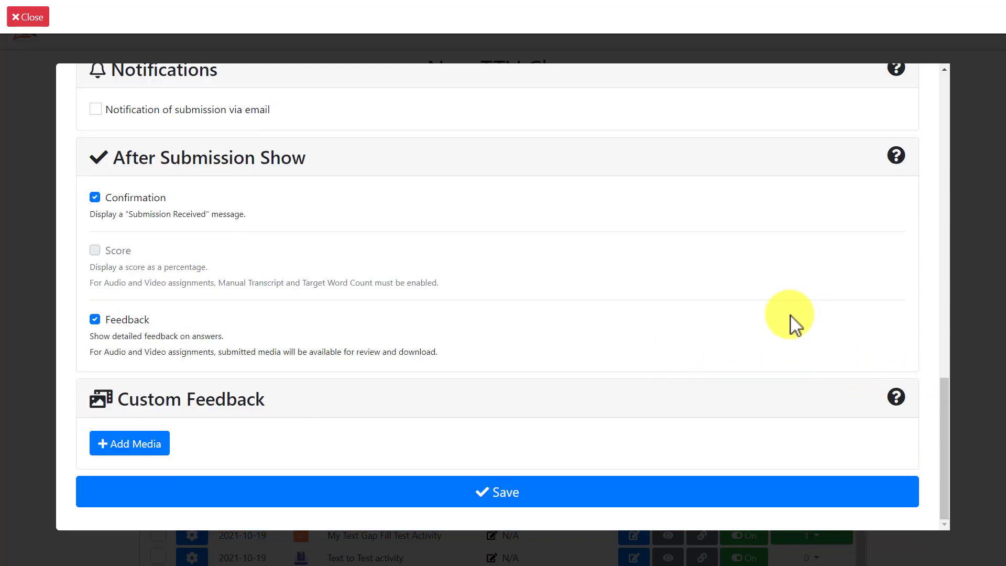
pyautogui.click(504, 496)
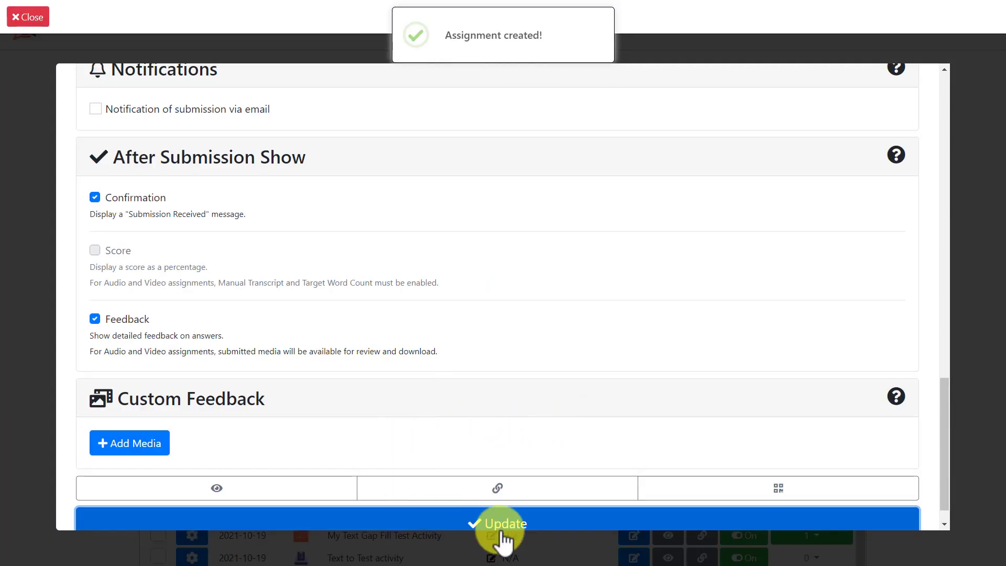
pyautogui.click(496, 491)
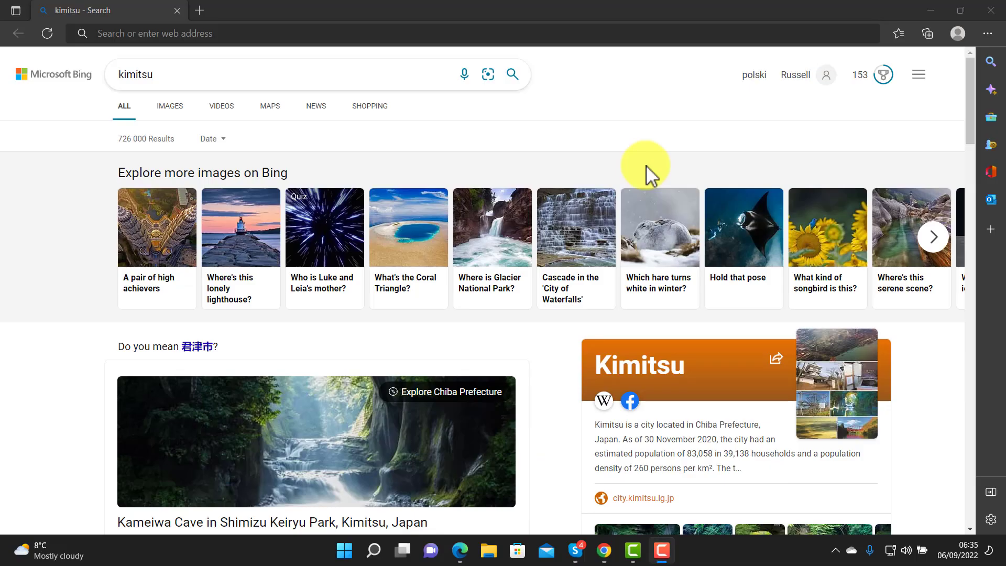
pyautogui.click(181, 26)
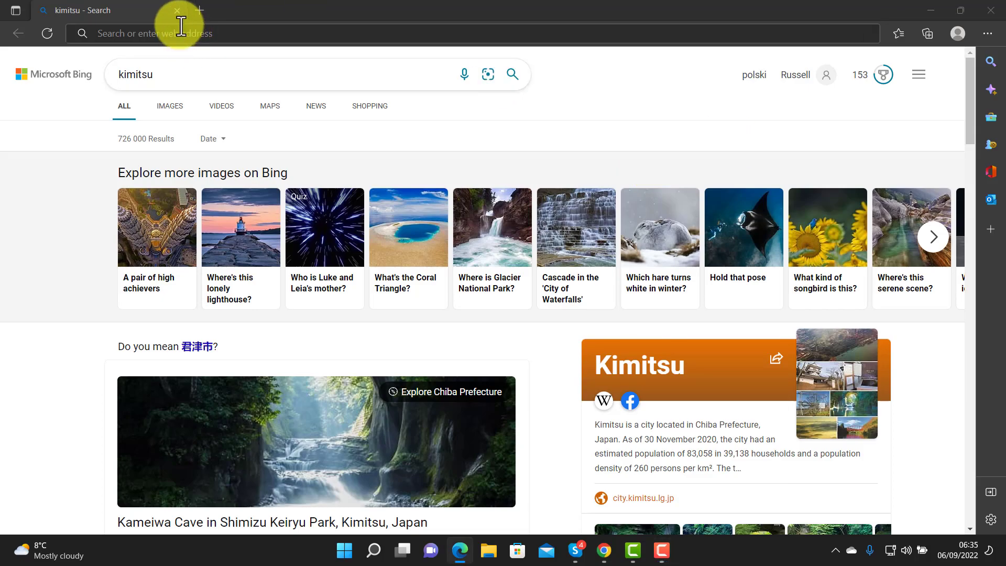
pyautogui.click(117, 36)
pyautogui.write('https://a.ttd.ac/ODOKQL')
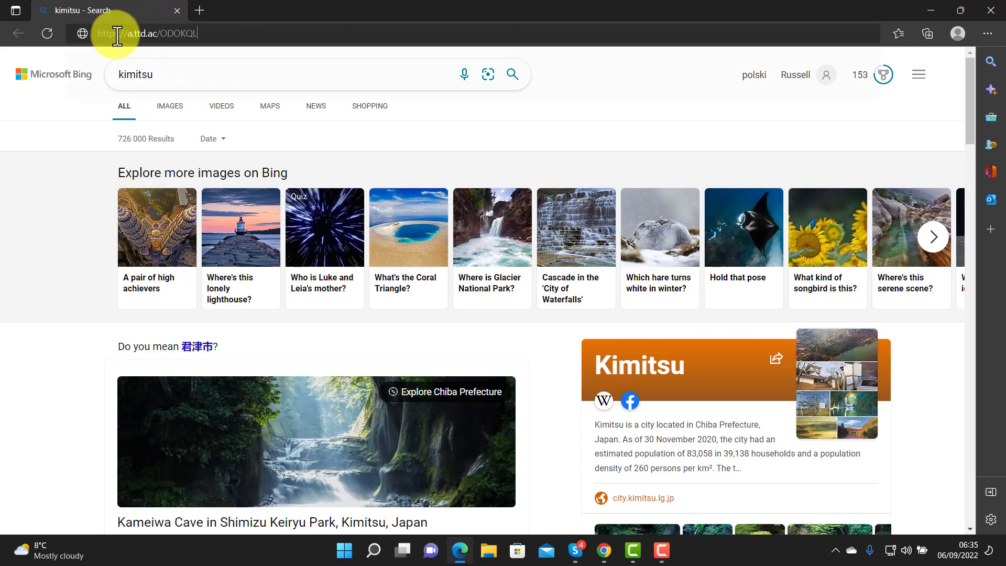
pyautogui.press('Return')
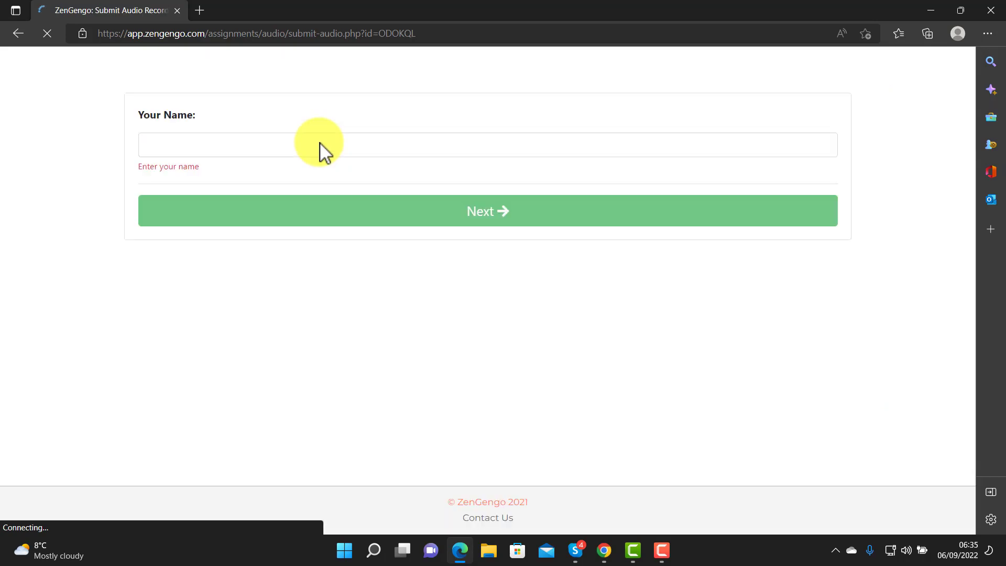
# Step: Enter the student's name on the submission page and continue to the assignment
pyautogui.click(163, 144)
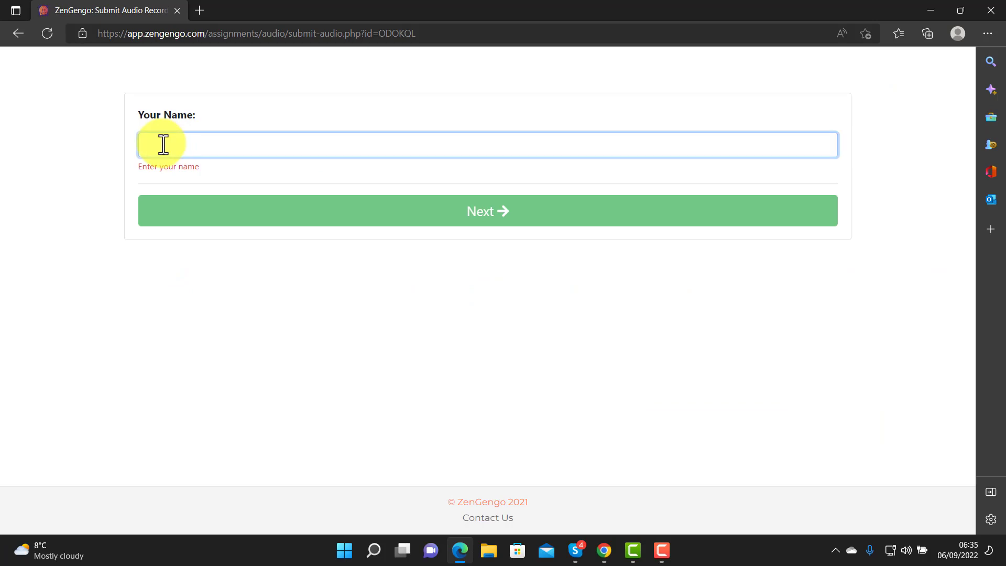
pyautogui.write('Russell')
pyautogui.click(493, 209)
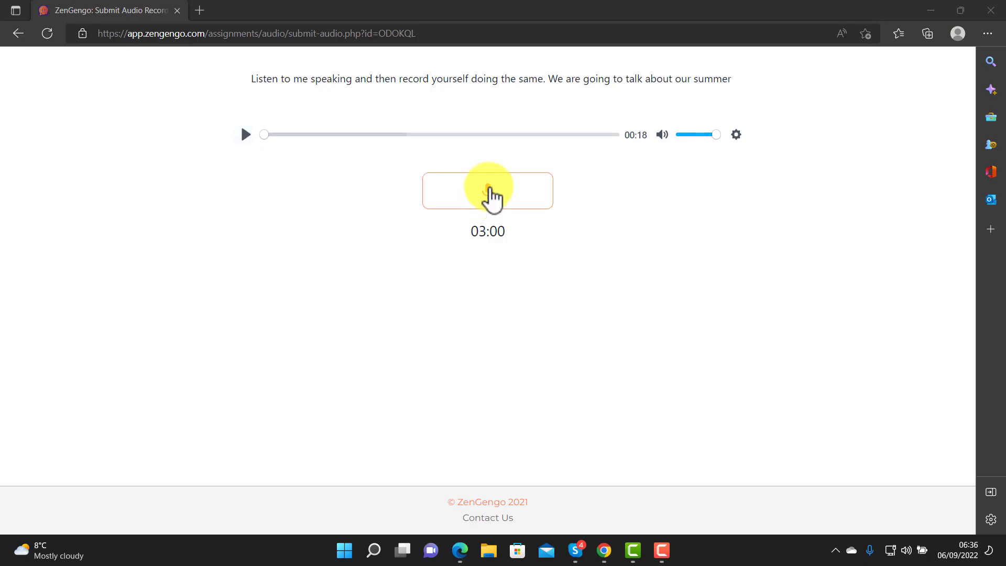
# Step: Record a spoken answer to the assignment, allowing microphone access for the site, and submit it
pyautogui.click(491, 198)
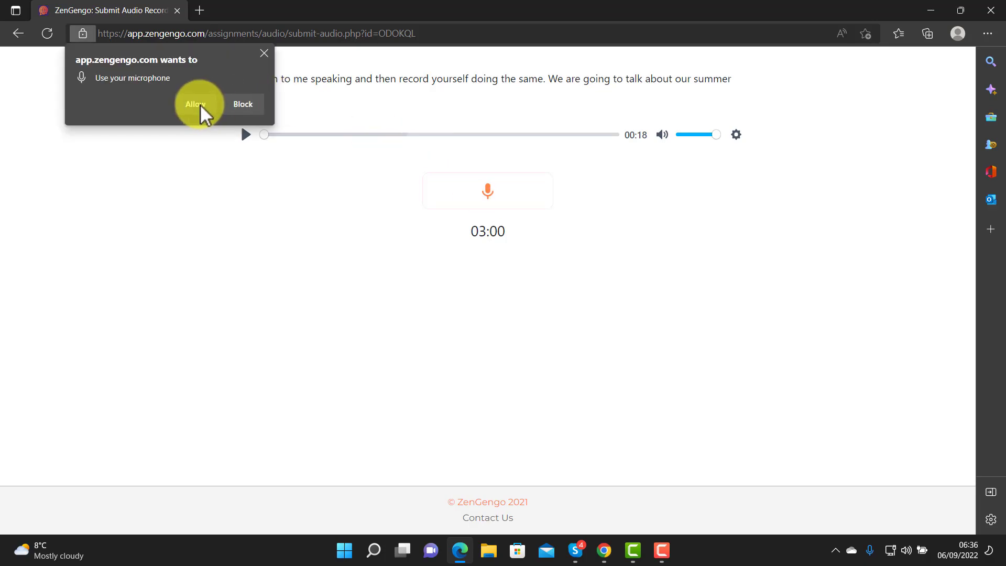
pyautogui.click(197, 102)
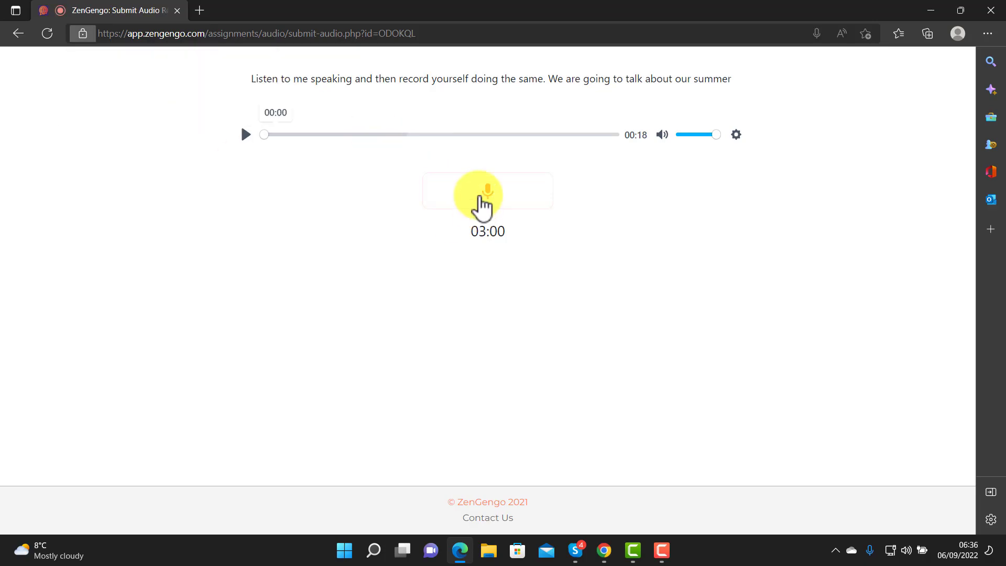
pyautogui.click(487, 195)
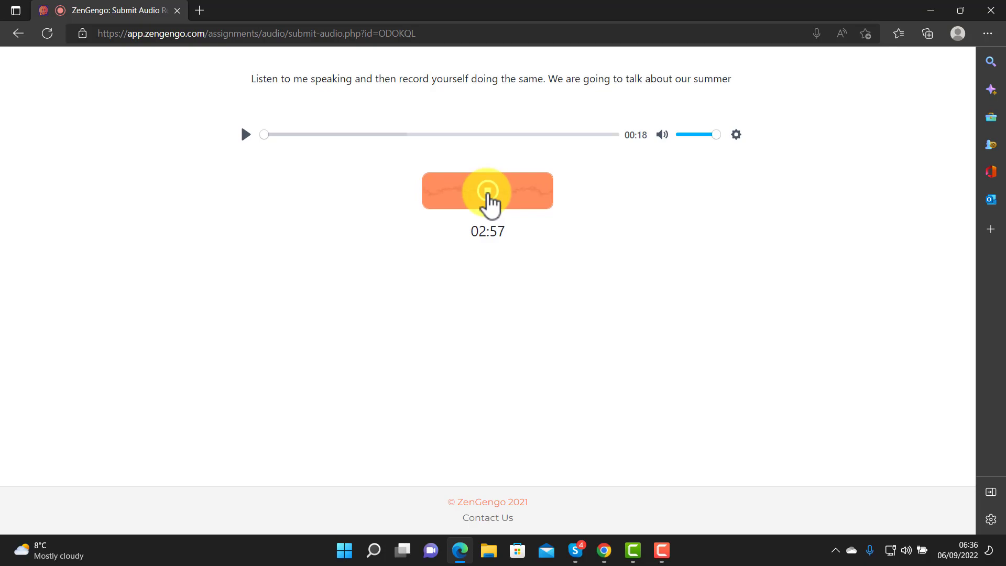
pyautogui.click(490, 202)
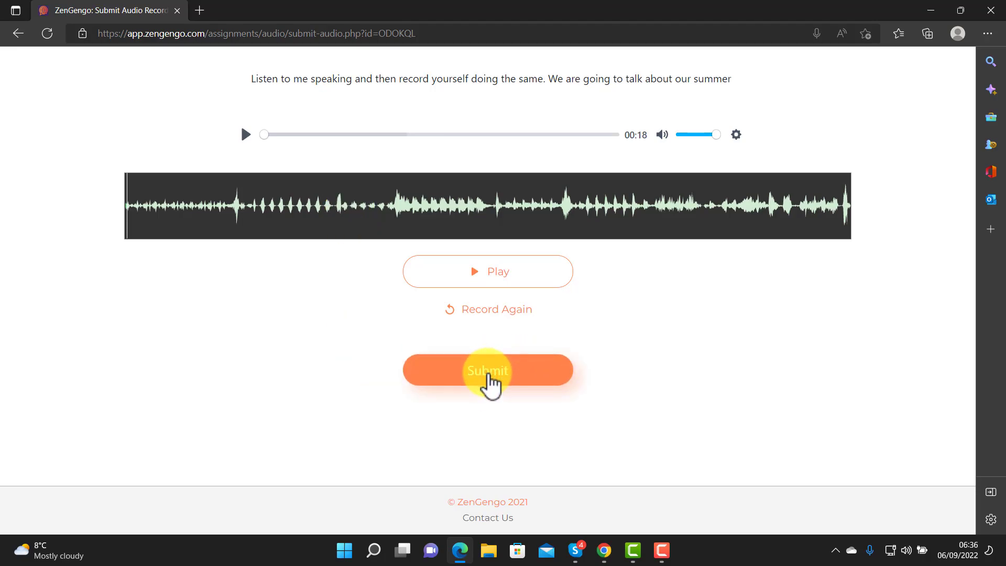
pyautogui.click(487, 371)
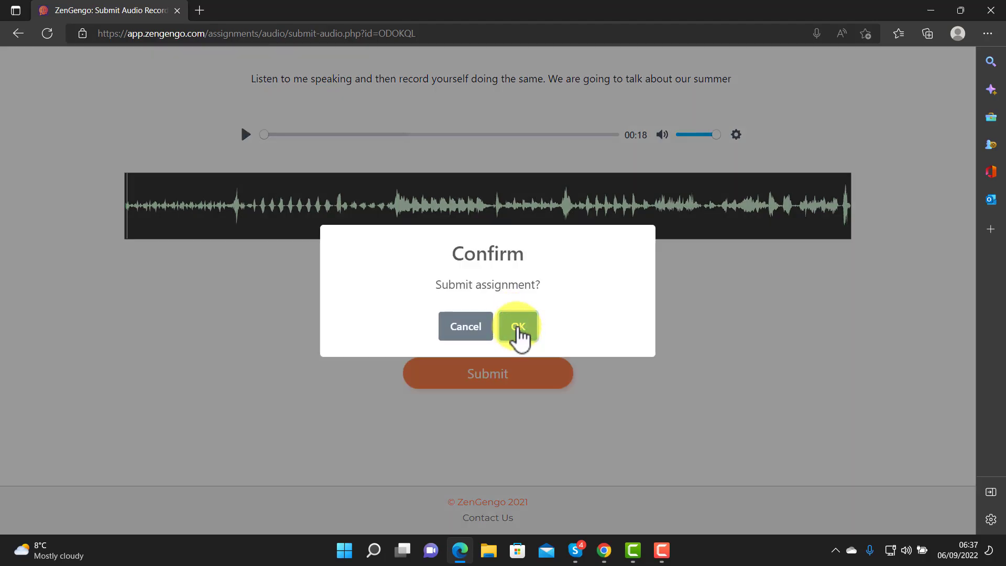
pyautogui.click(518, 327)
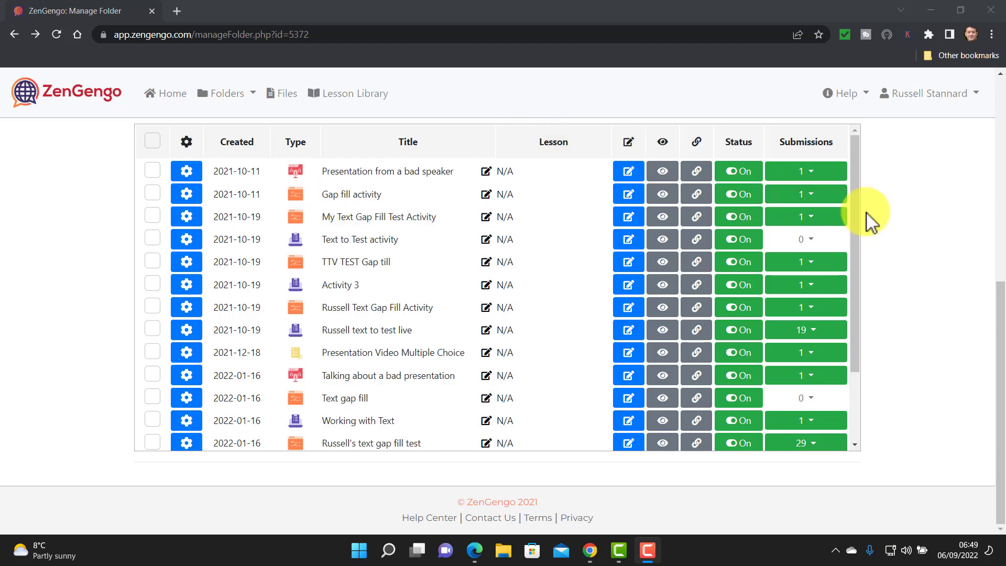
# Step: Switch to the teacher's ZenGengo folder in Chrome and open the feedback form for the student's submission to the Speaking assignment
pyautogui.moveTo(858, 193); pyautogui.dragTo(865, 312)
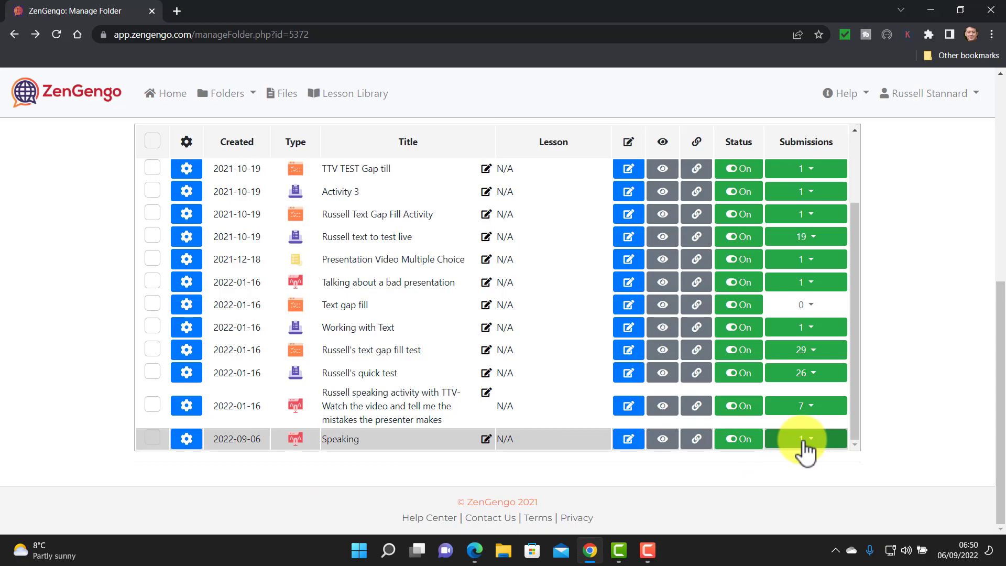
pyautogui.click(803, 440)
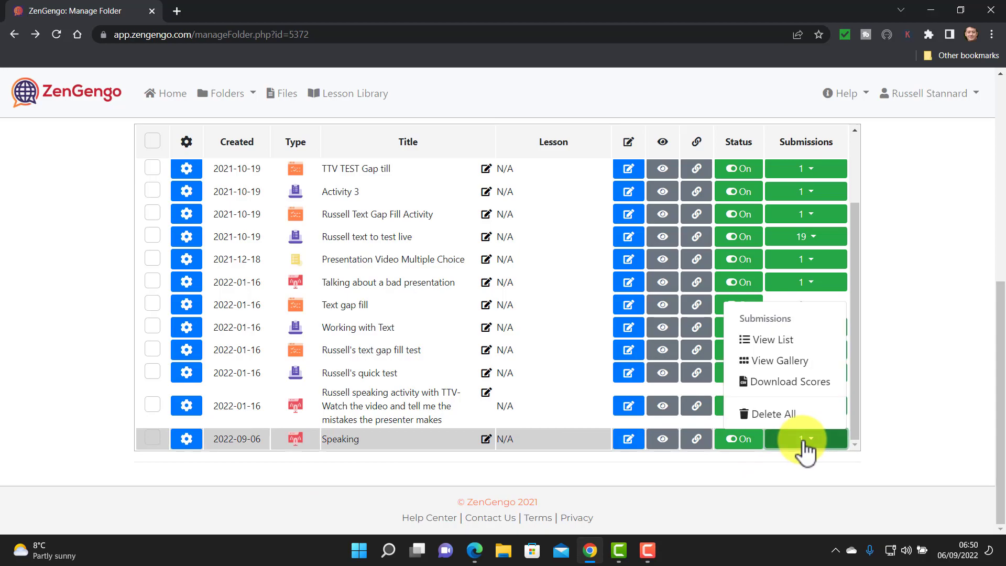
pyautogui.click(772, 339)
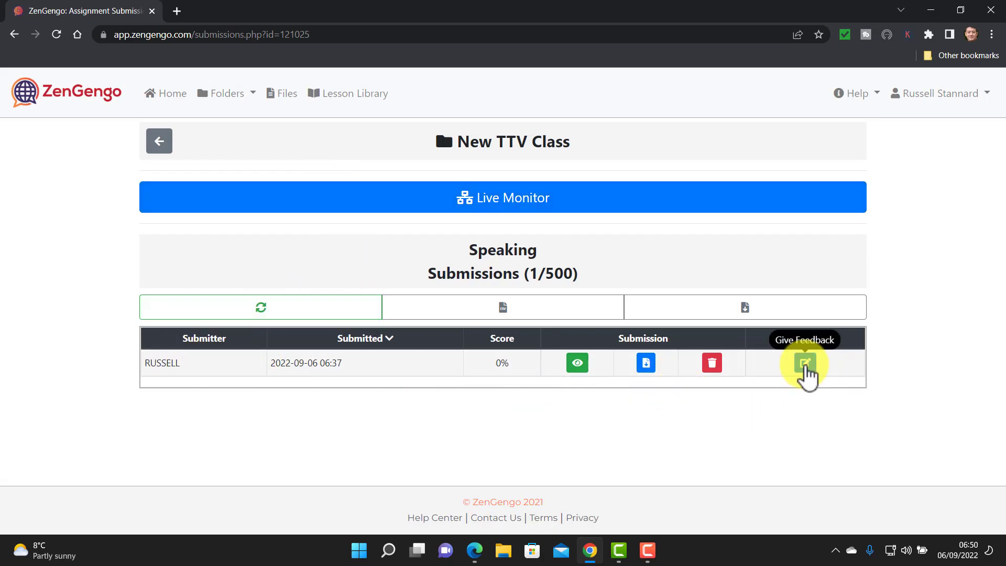
pyautogui.click(806, 367)
pyautogui.moveTo(998, 303); pyautogui.dragTo(997, 431)
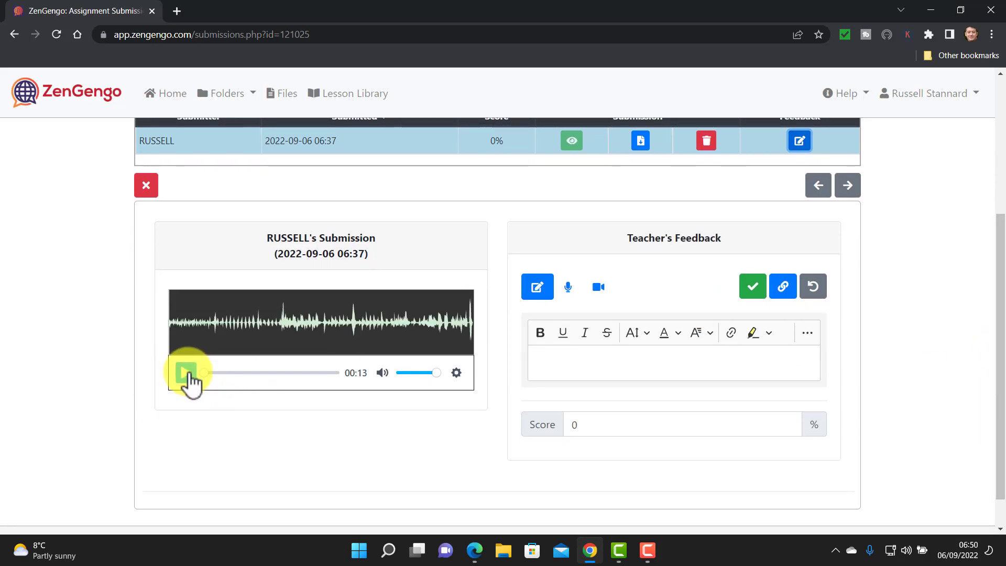
# Step: Enter the written feedback "s\fhs\ohcoidhasoidhasoidhaodihaodhado" with a score of 50% and save it
pyautogui.click(565, 362)
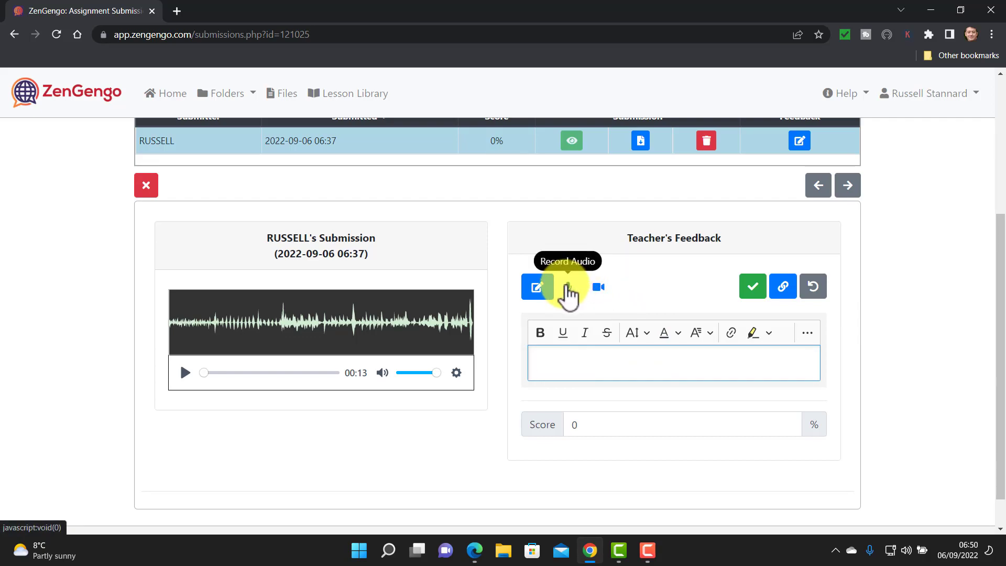
pyautogui.click(566, 361)
pyautogui.write('s\\fhs\\dhcoidhasoidhasoidhaodihaodhado')
pyautogui.click(597, 429)
pyautogui.write('50')
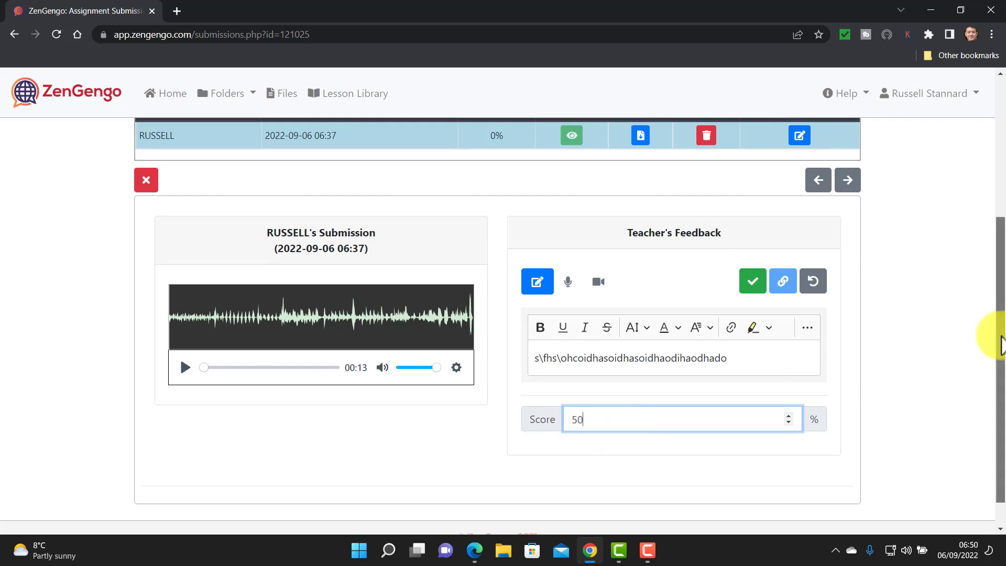
pyautogui.scroll(-1, 1000, 338)
pyautogui.moveTo(1002, 391)
pyautogui.mouseDown()
pyautogui.moveTo(1002, 311)
pyautogui.moveTo(1003, 382)
pyautogui.mouseUp()
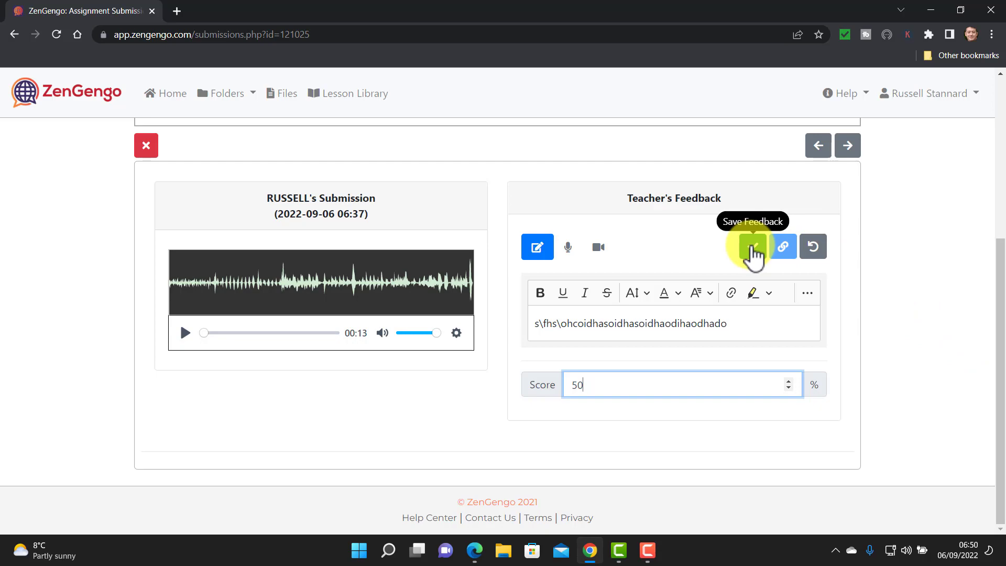
pyautogui.click(753, 252)
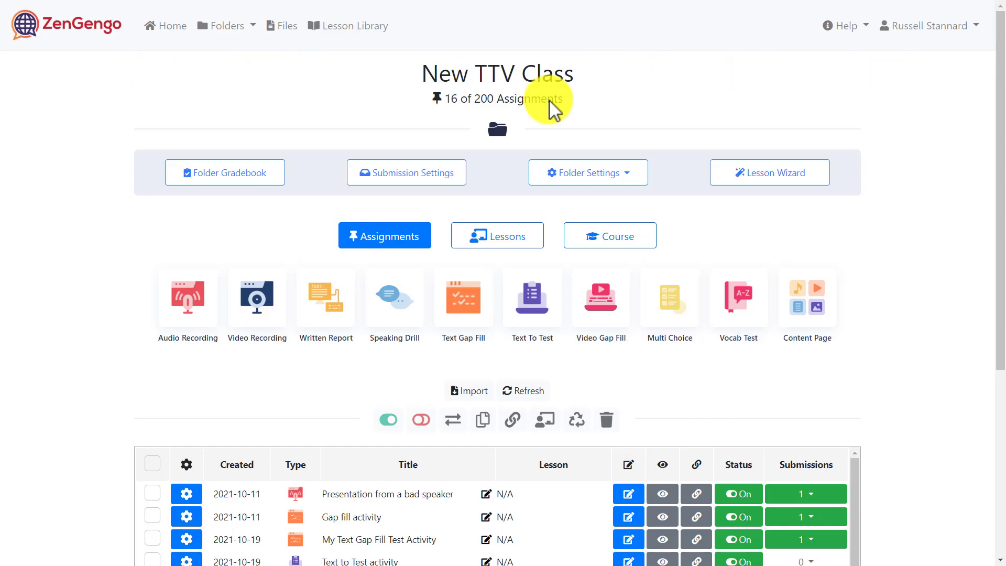
# Step: Start a Text Gap Fill assignment titled "Gap fill test" and choose Matthew as its text-to-speech voice
pyautogui.click(466, 312)
pyautogui.write('Gap fill test')
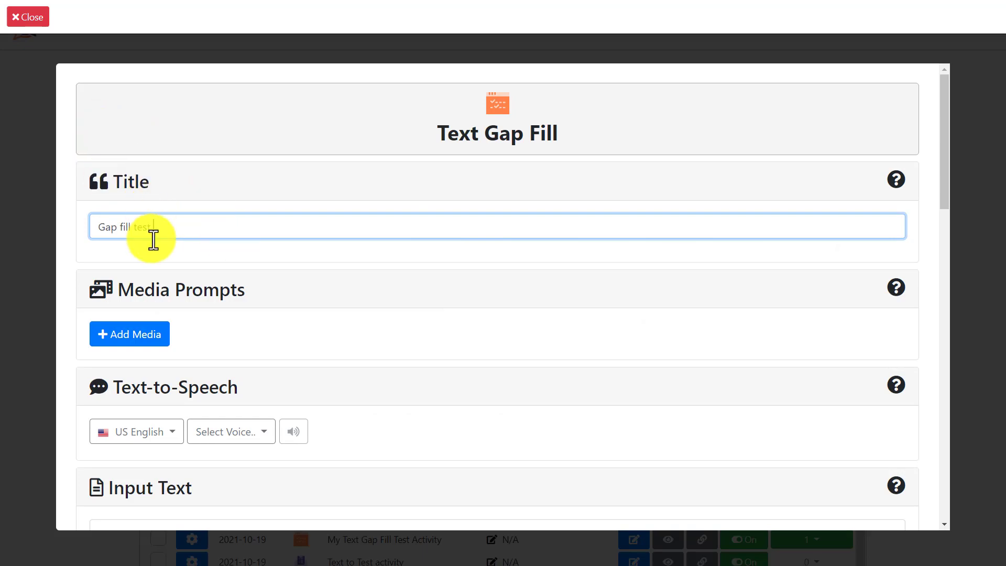
pyautogui.scroll(-2, 945, 218)
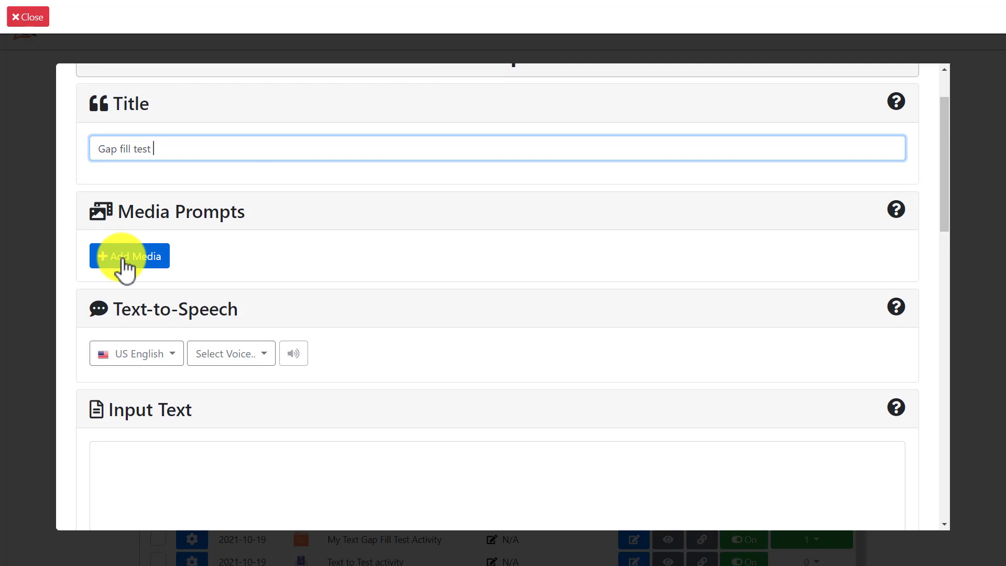
pyautogui.click(950, 207)
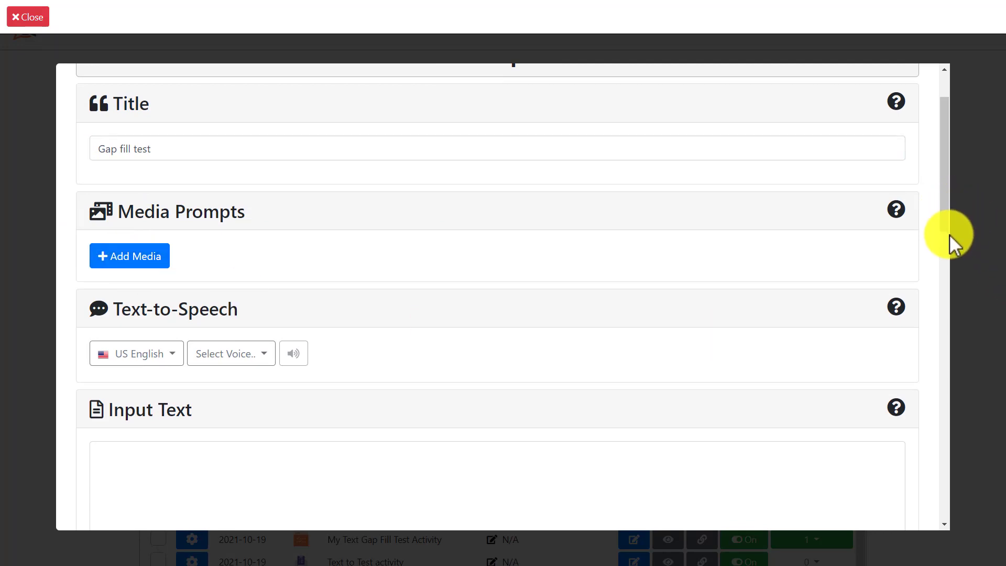
pyautogui.scroll(-2, 942, 215)
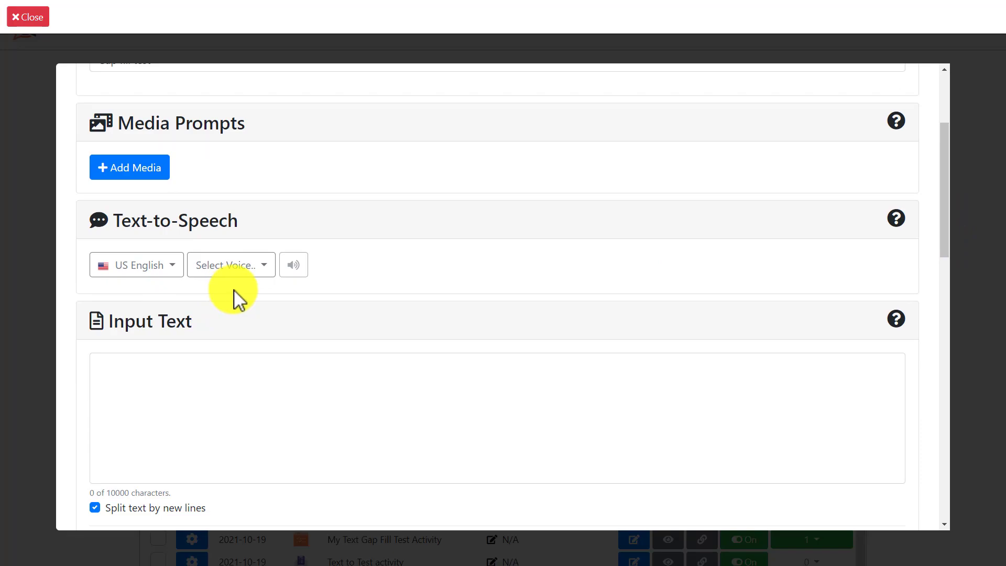
pyautogui.click(269, 269)
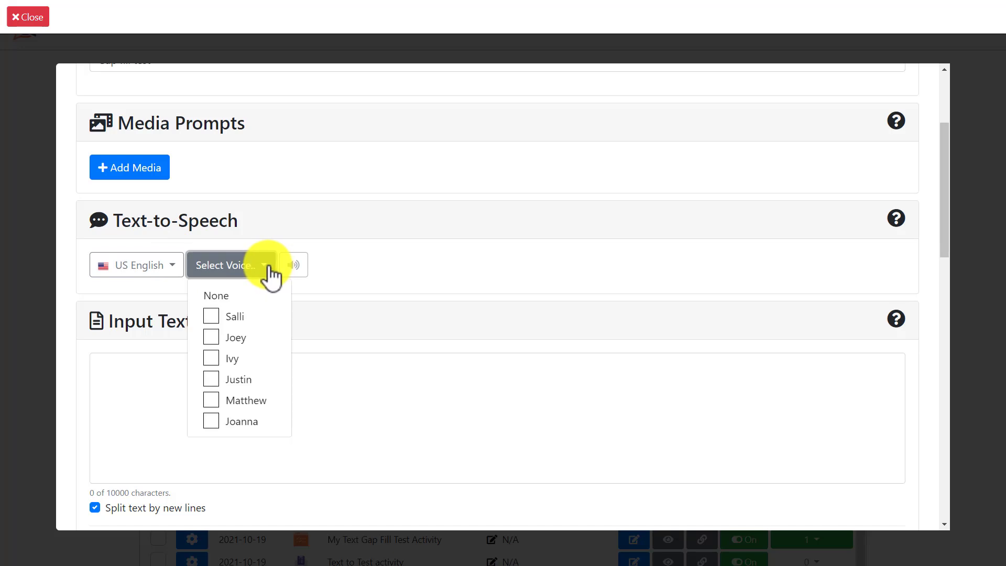
pyautogui.click(218, 403)
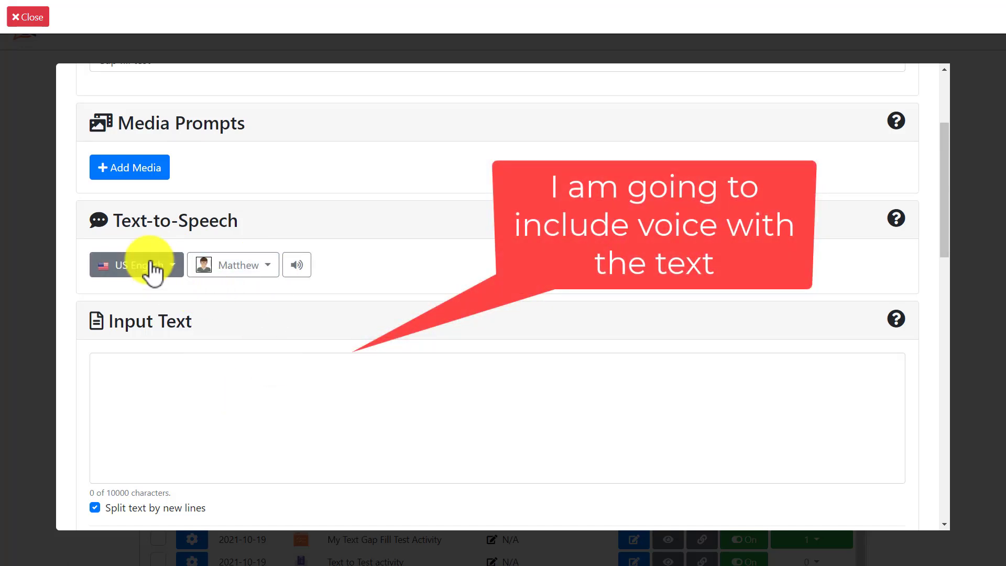
# Step: Copy the first biography paragraph from the personal website in Microsoft Edge into the gap-fill assignment's input text and confirm the text
pyautogui.click(148, 383)
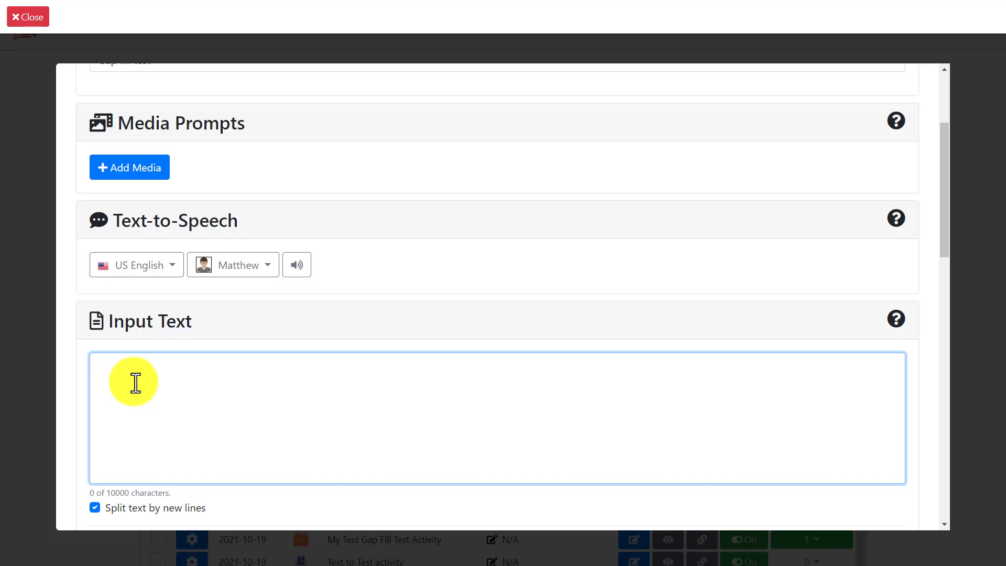
pyautogui.hotkey('alt', 'Tab')
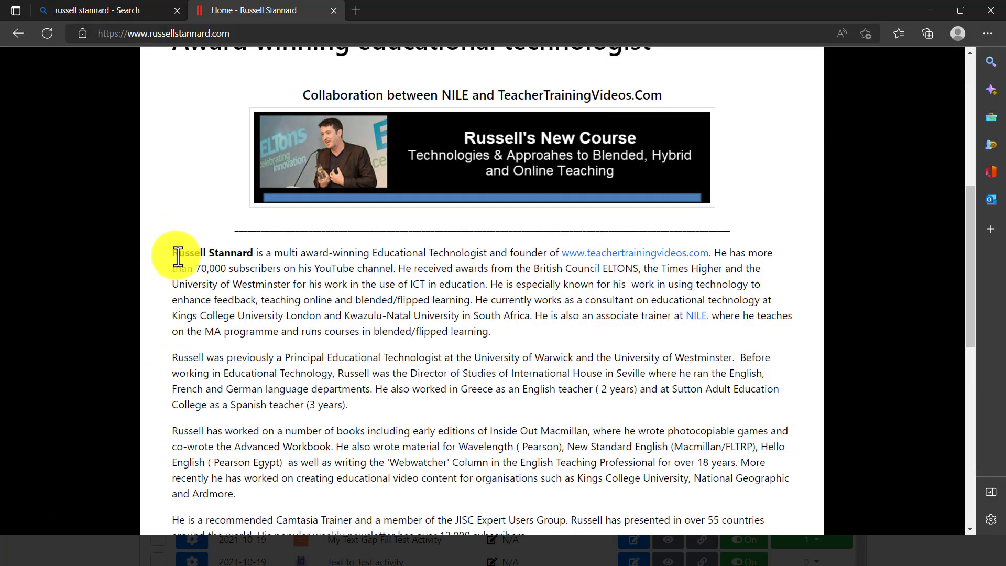
pyautogui.moveTo(175, 255); pyautogui.dragTo(490, 330)
pyautogui.hotkey('ctrl', 'c')
pyautogui.rightClick(440, 289)
pyautogui.click(475, 14)
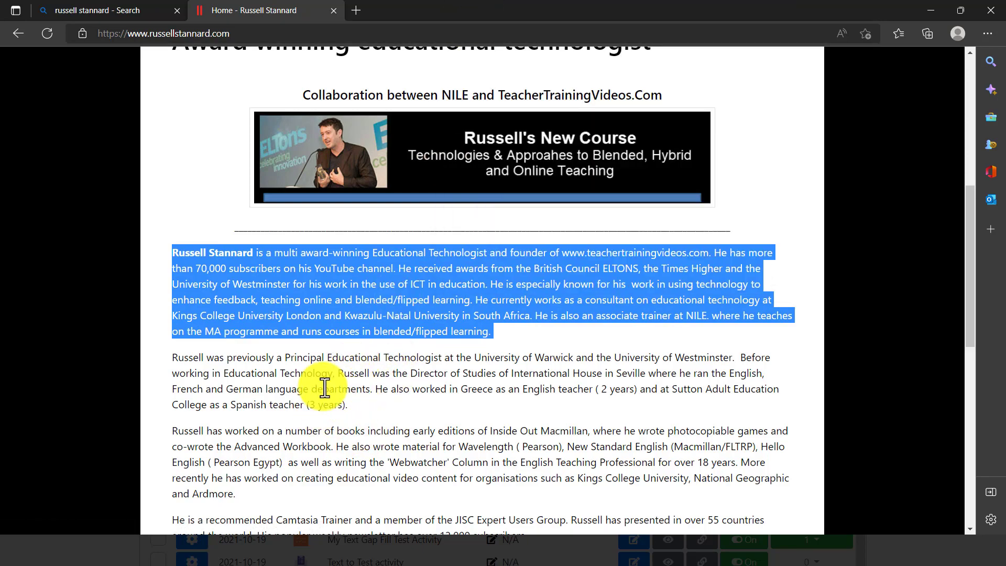
pyautogui.hotkey('alt', 'Tab')
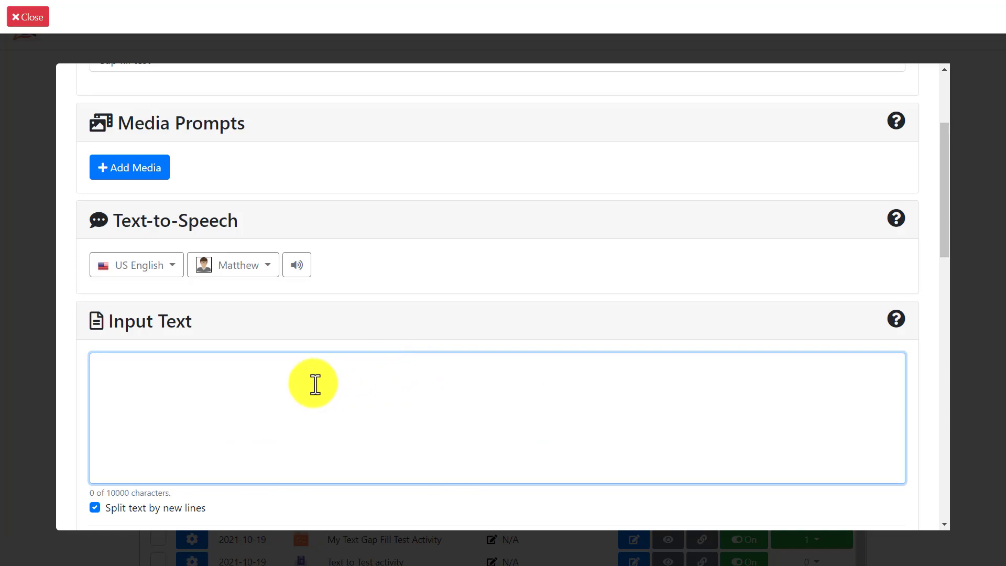
pyautogui.hotkey('ctrl', 'v')
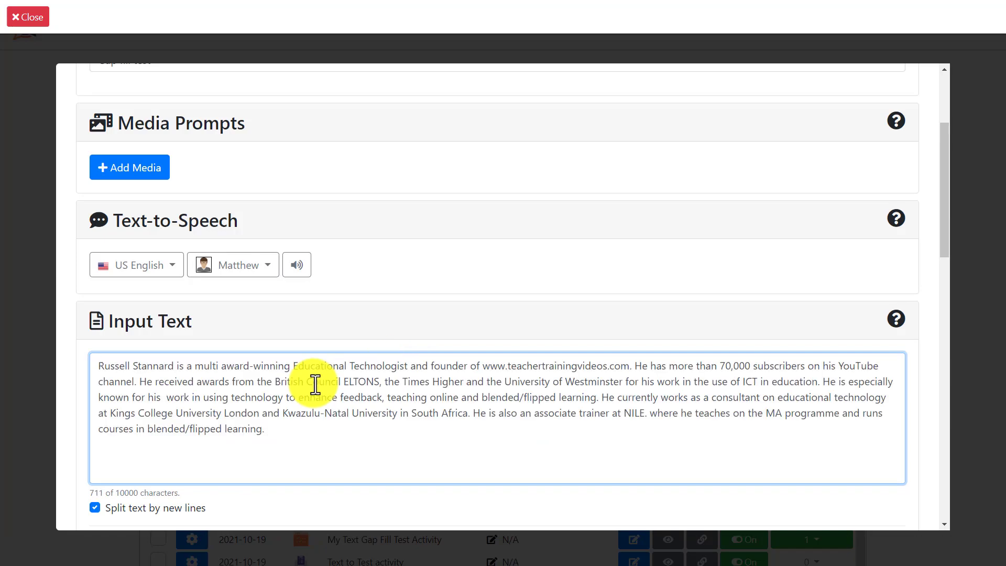
pyautogui.moveTo(945, 172); pyautogui.dragTo(948, 281)
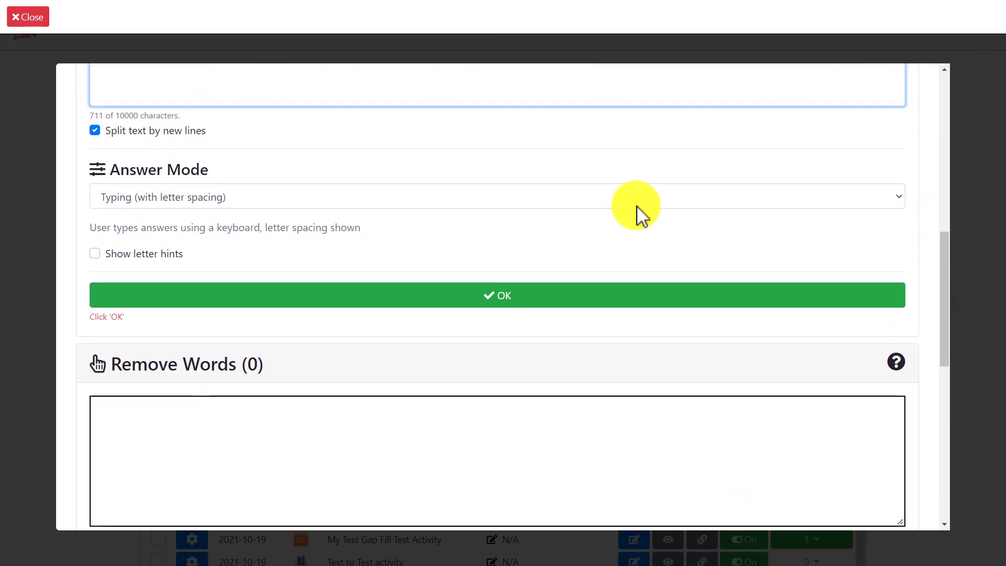
pyautogui.click(500, 297)
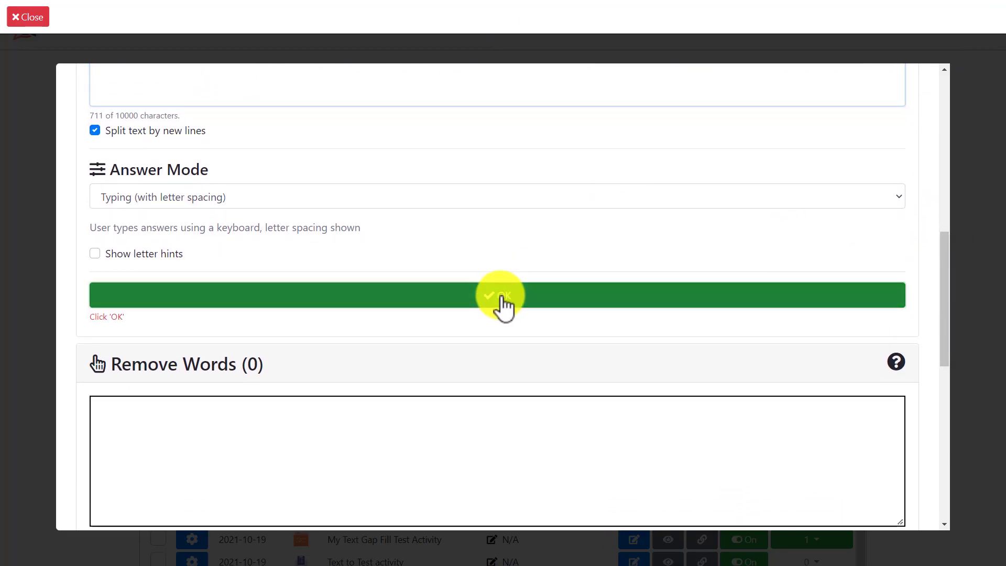
# Step: Mark the words "Educational", "awards" and "subscribers" in the first lines of the passage for removal
pyautogui.moveTo(946, 270); pyautogui.dragTo(934, 325)
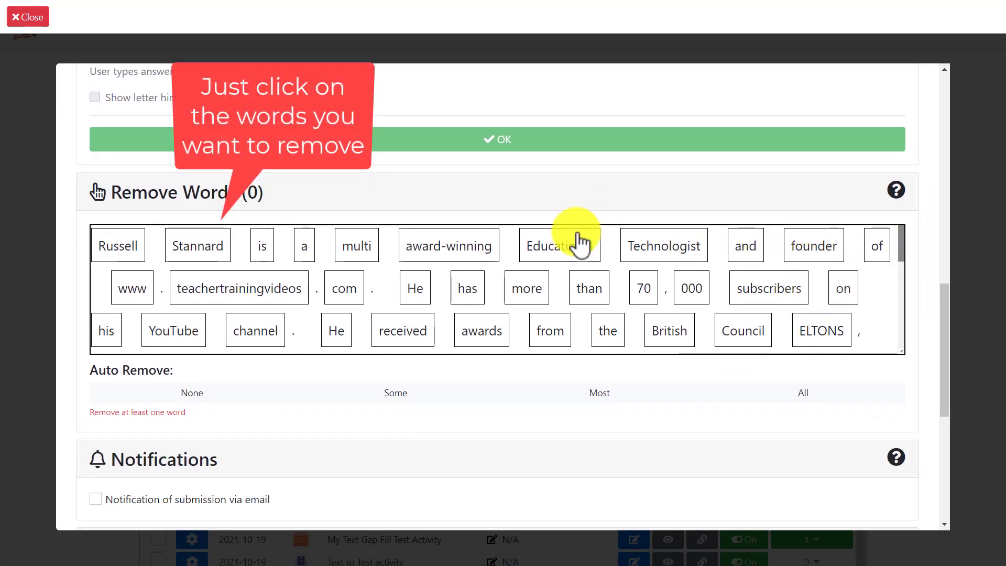
pyautogui.click(558, 253)
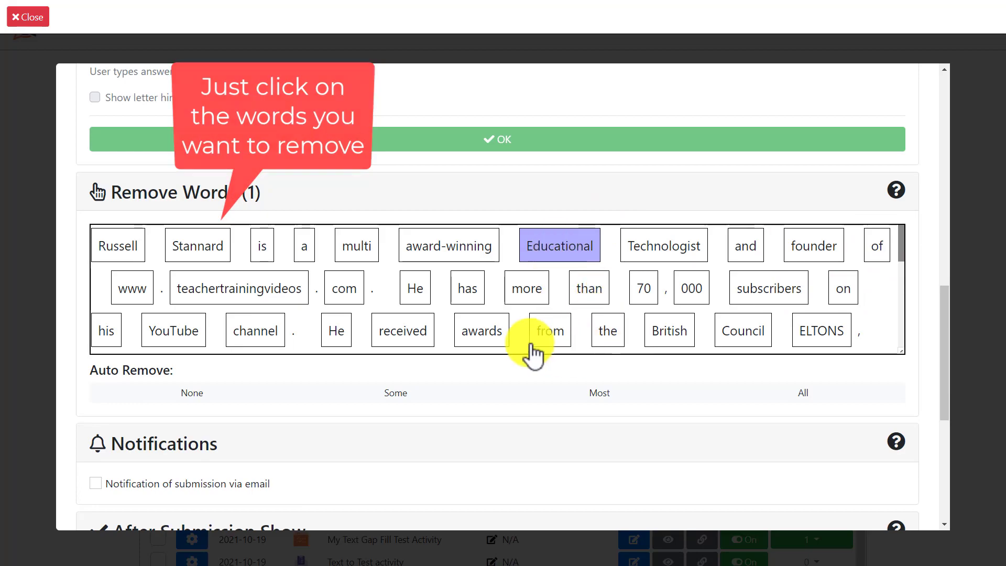
pyautogui.click(479, 340)
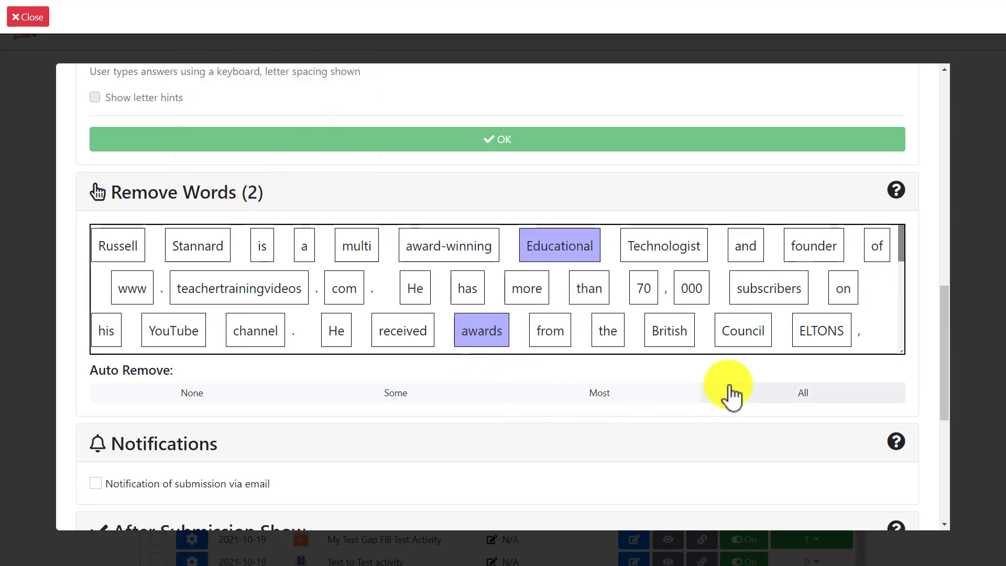
pyautogui.click(771, 294)
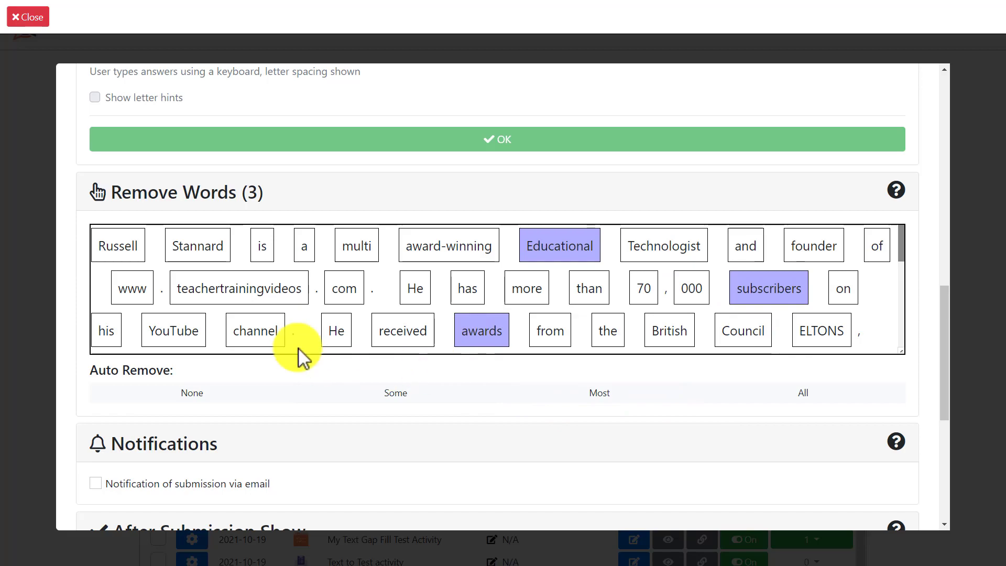
pyautogui.click(183, 338)
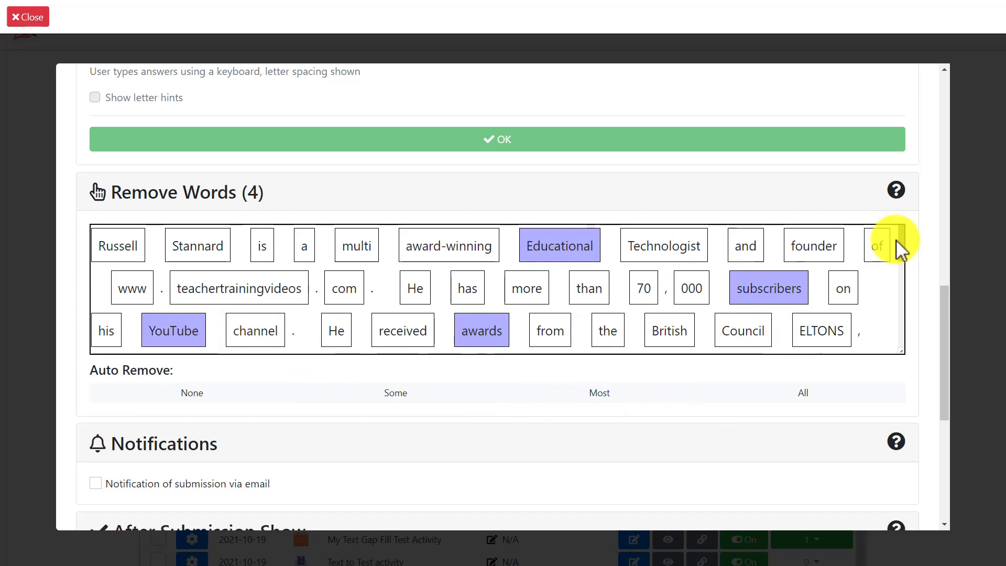
pyautogui.click(192, 342)
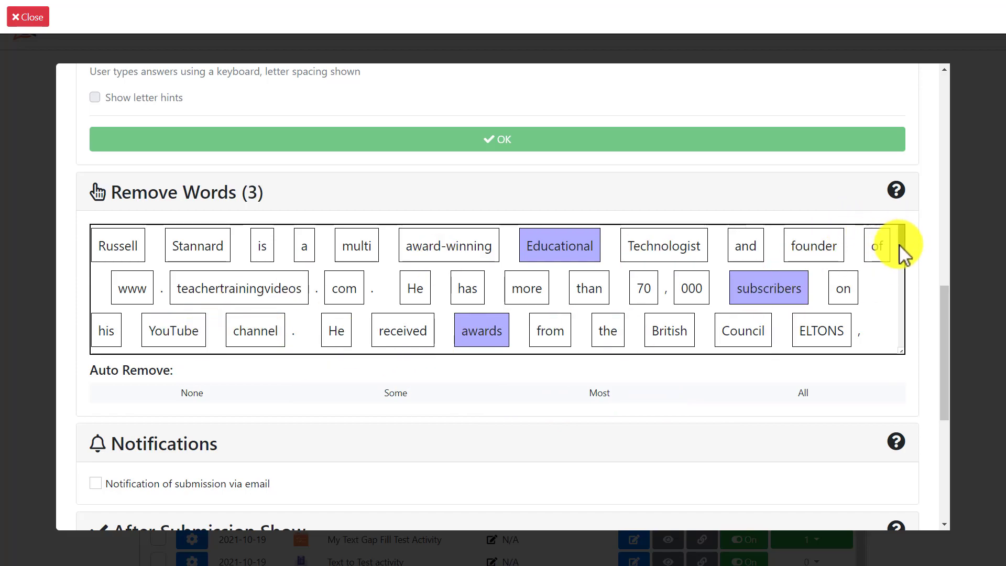
# Step: Also mark "University" before "of Westminster", the word following "technology to enhance", and the passage's final word "learning" for removal
pyautogui.scroll(-2, 900, 262)
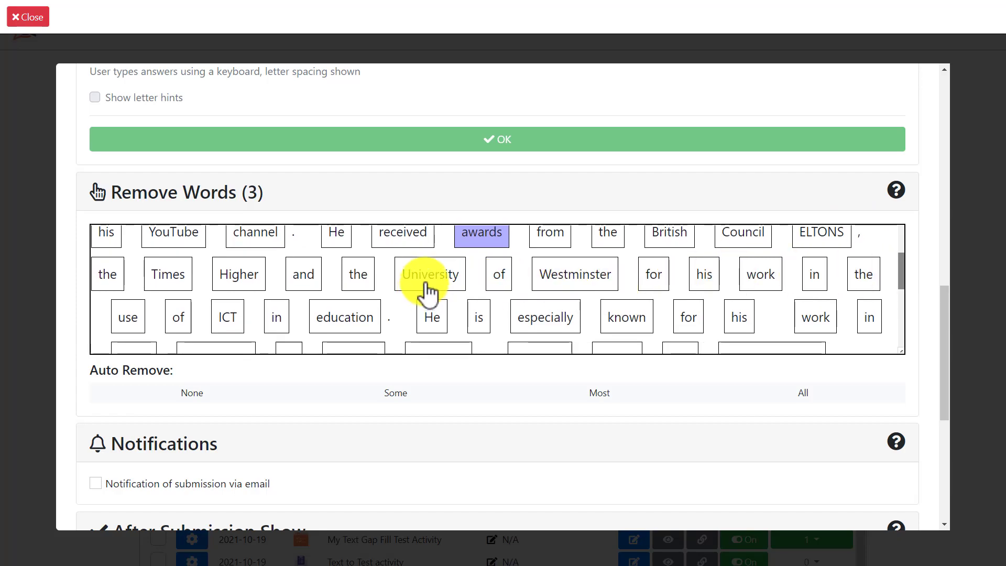
pyautogui.click(426, 283)
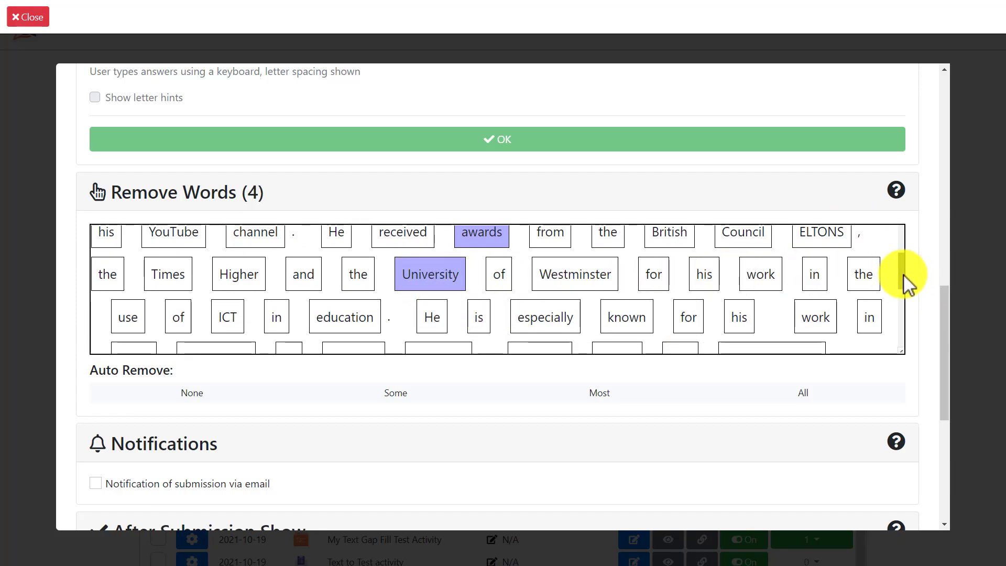
pyautogui.scroll(-2, 909, 283)
pyautogui.click(446, 282)
pyautogui.scroll(-2, 899, 322)
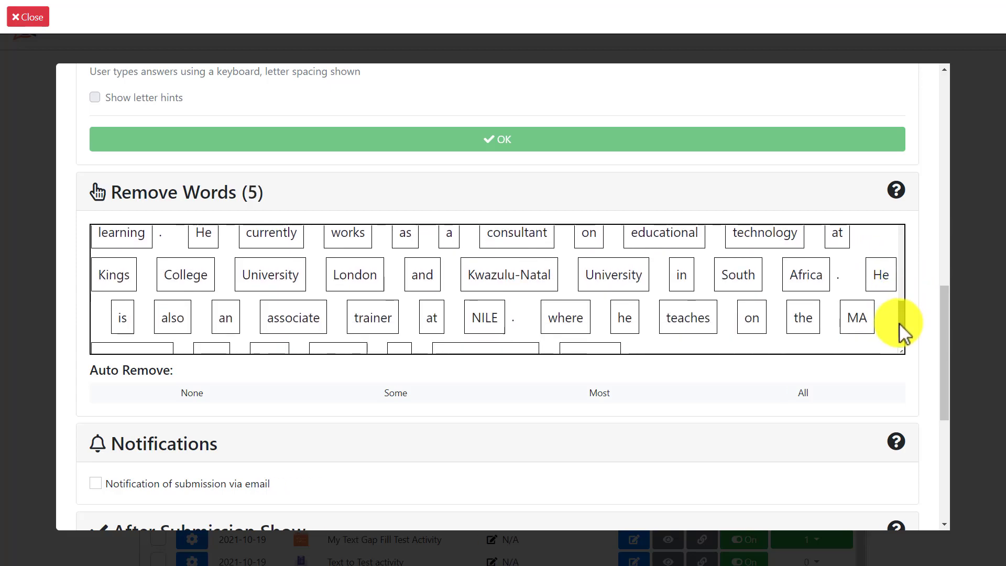
pyautogui.scroll(-1, 899, 323)
pyautogui.click(597, 334)
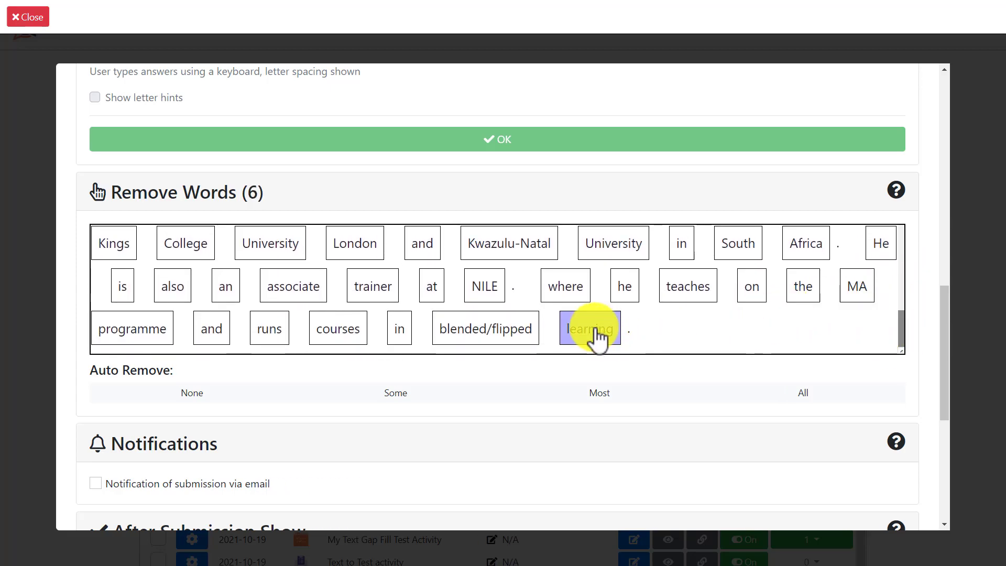
# Step: Save the gap-fill assignment with its default submission settings and copy its share link
pyautogui.moveTo(948, 341); pyautogui.dragTo(947, 461)
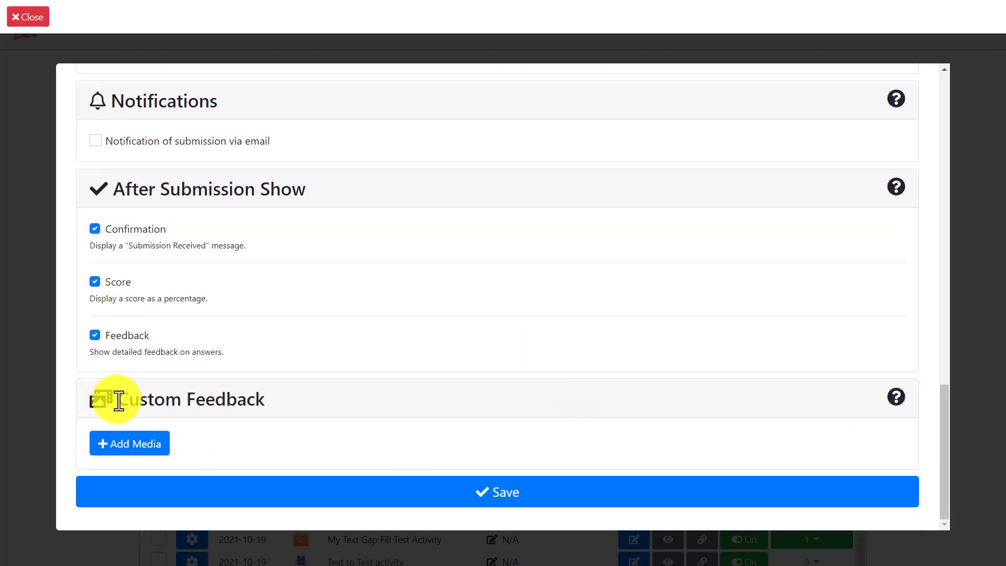
pyautogui.click(513, 502)
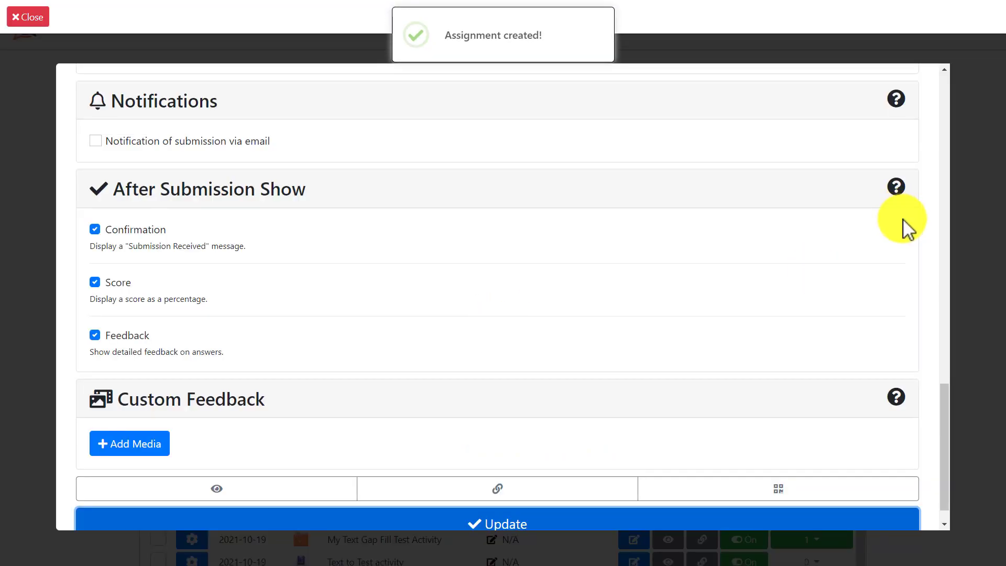
pyautogui.click(497, 492)
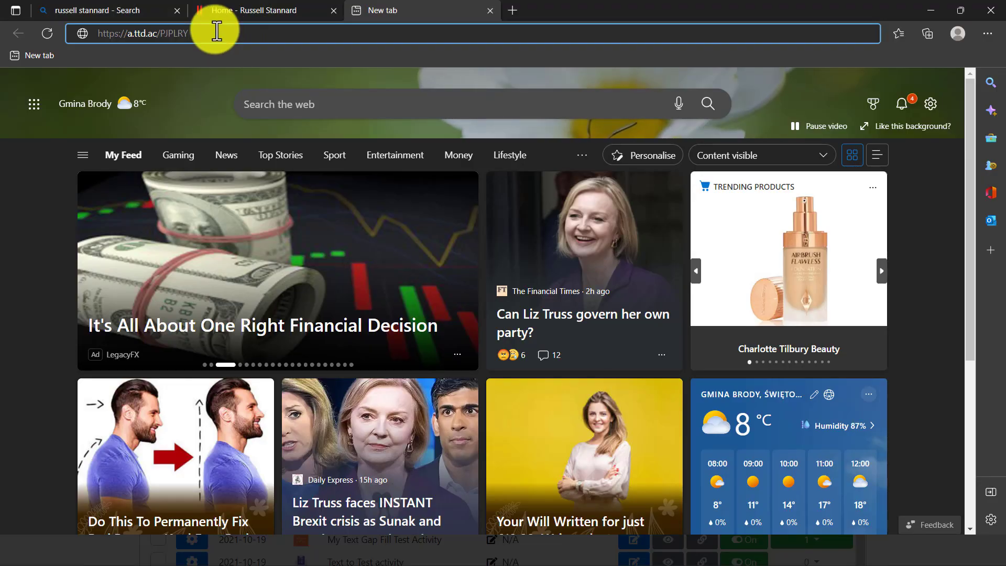
# Step: Open the assignment link in a new Microsoft Edge tab and start the test under the student's name, pausing the audio after a short listen
pyautogui.press('Return')
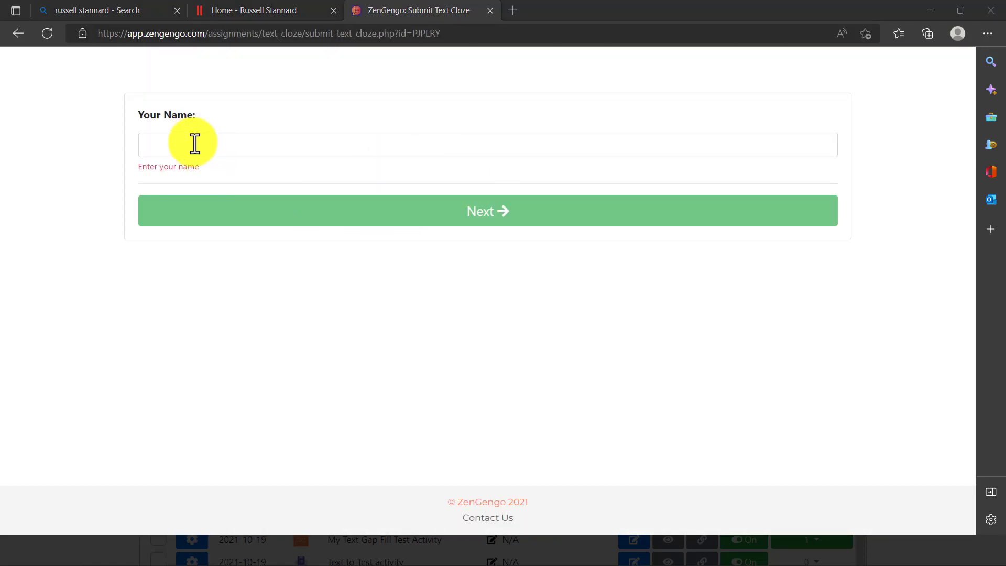
pyautogui.click(195, 143)
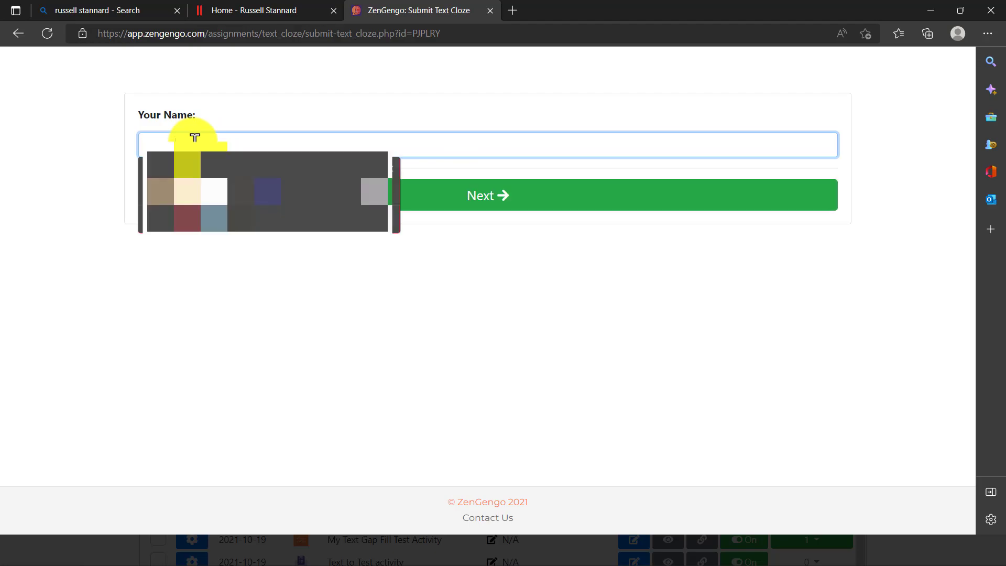
pyautogui.click(480, 202)
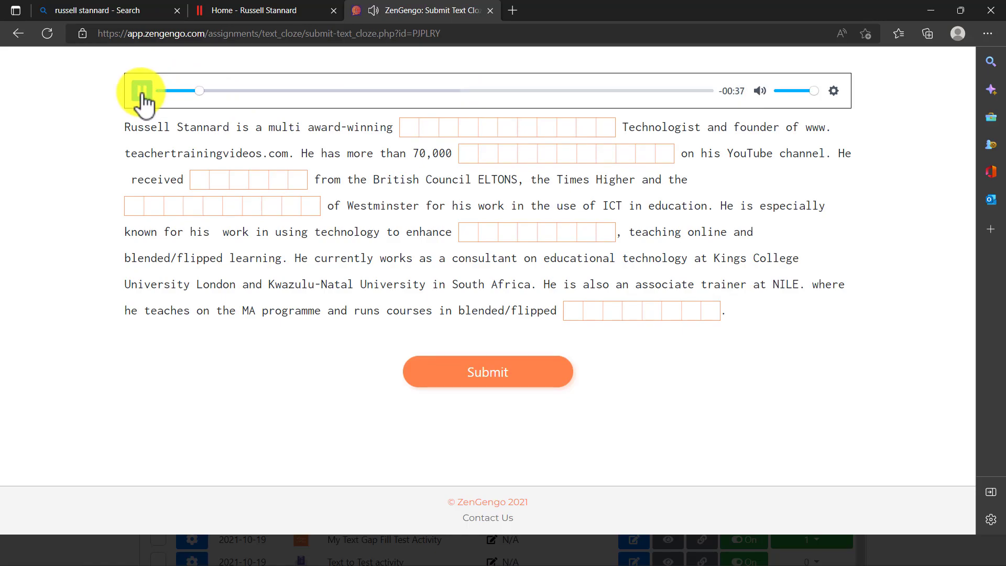
pyautogui.click(142, 91)
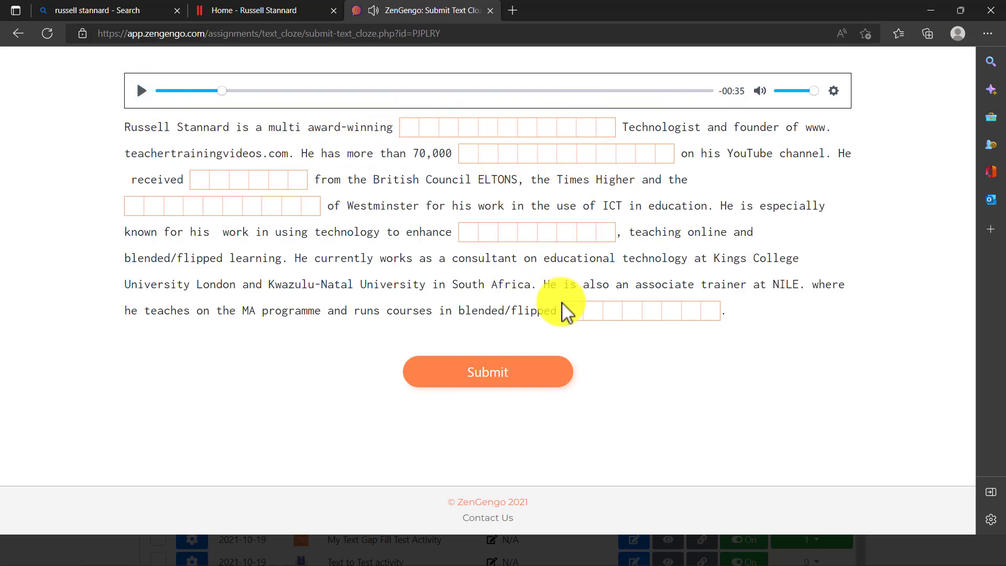
# Step: Fill the first three gaps with "fsdfsdfdfdf", "fdfdfdfdfdf" and "awards", and submit the assignment
pyautogui.click(206, 189)
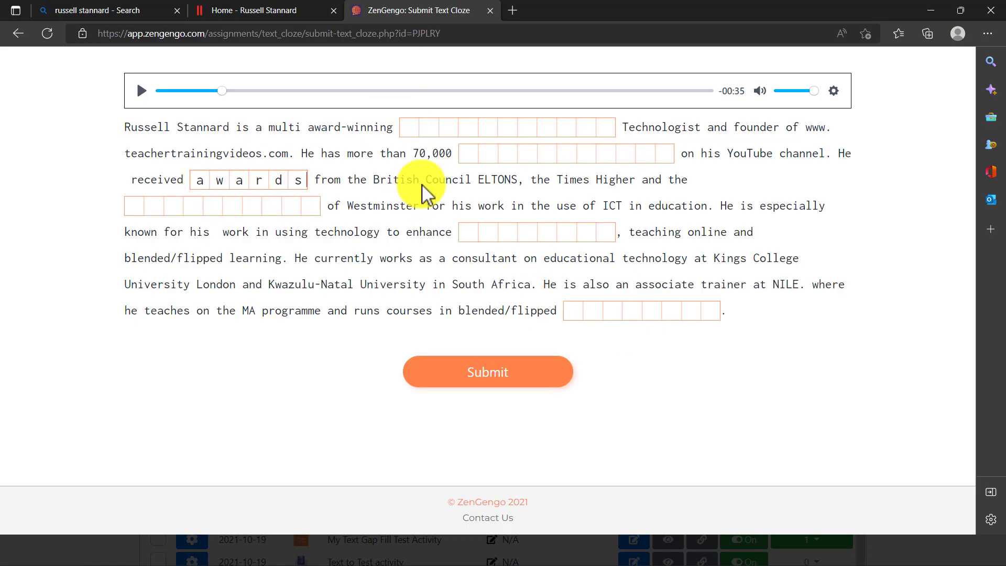
pyautogui.click(414, 131)
pyautogui.write('fsdfsdfdfdf')
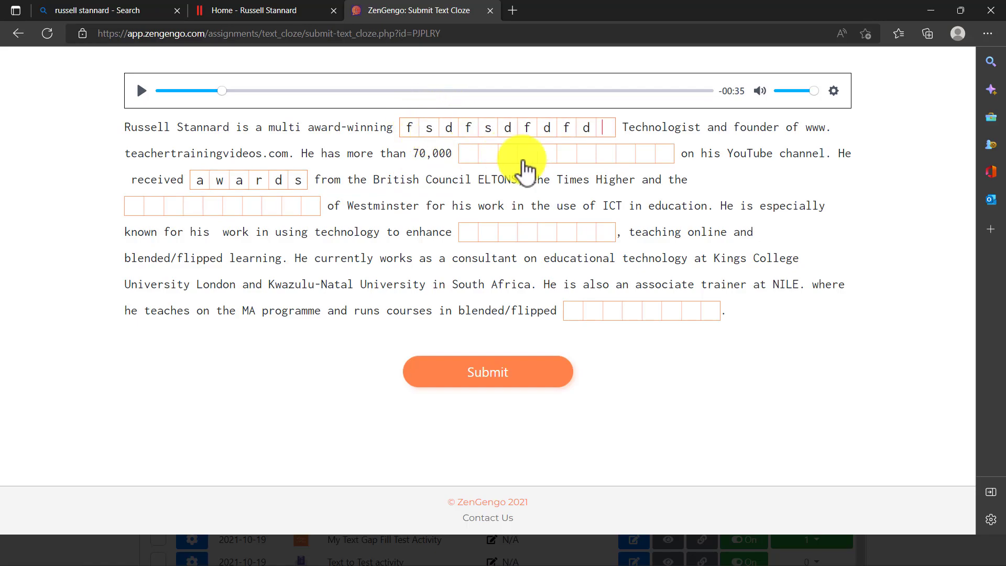
pyautogui.click(467, 157)
pyautogui.write('fdfdfdfdfdf')
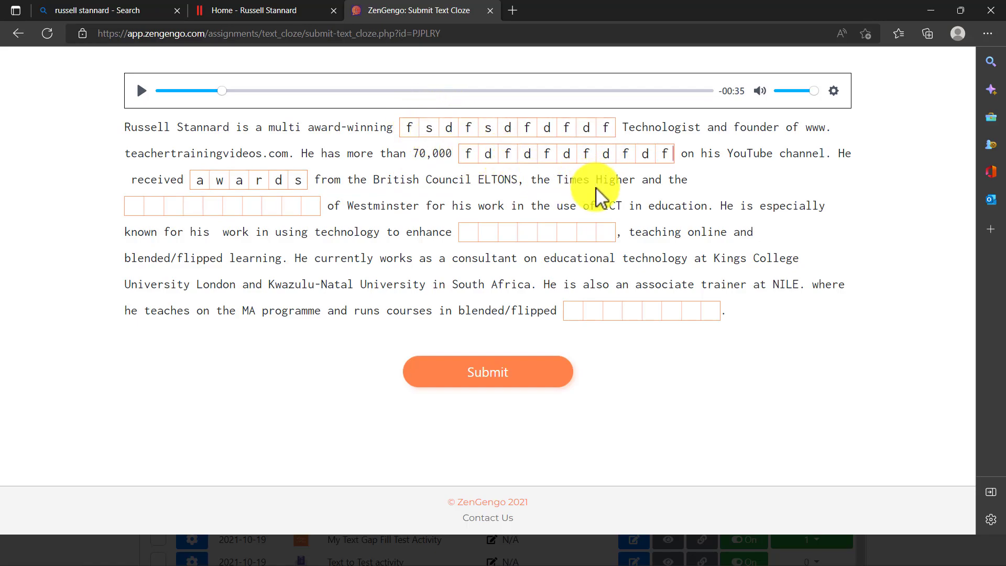
pyautogui.click(482, 375)
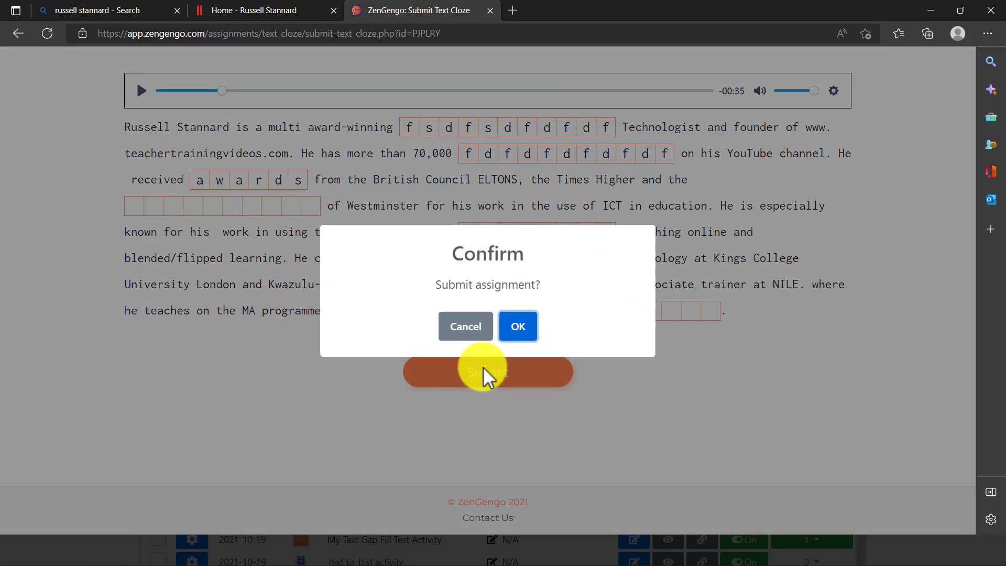
pyautogui.click(518, 327)
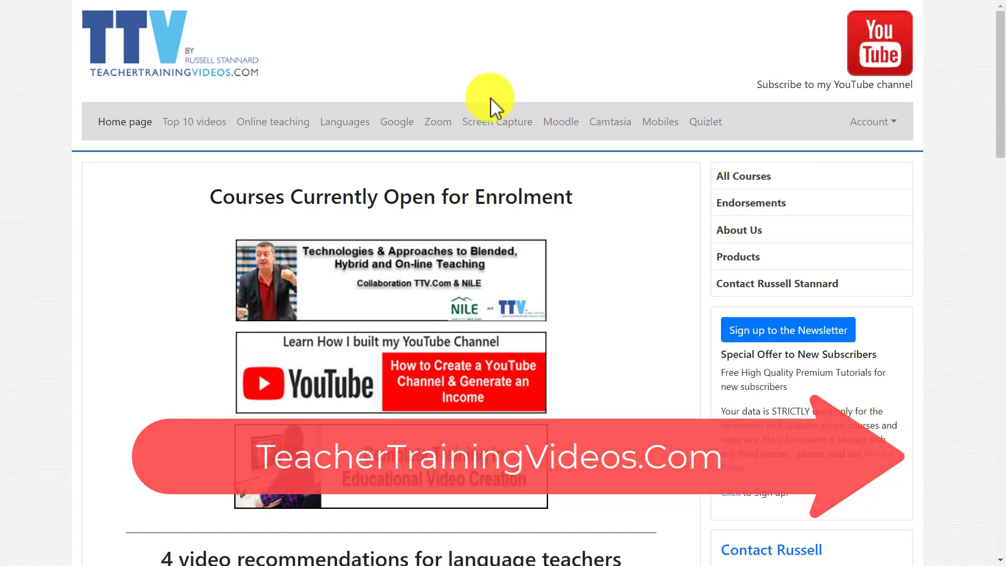
pyautogui.moveTo(995, 92)
pyautogui.mouseDown()
pyautogui.moveTo(998, 306)
pyautogui.moveTo(988, 79)
pyautogui.mouseUp()
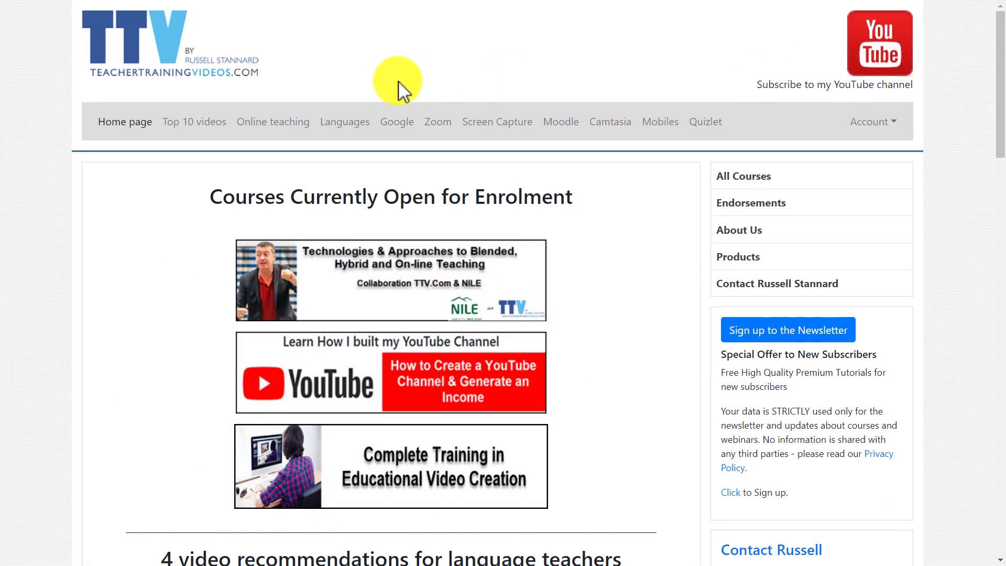